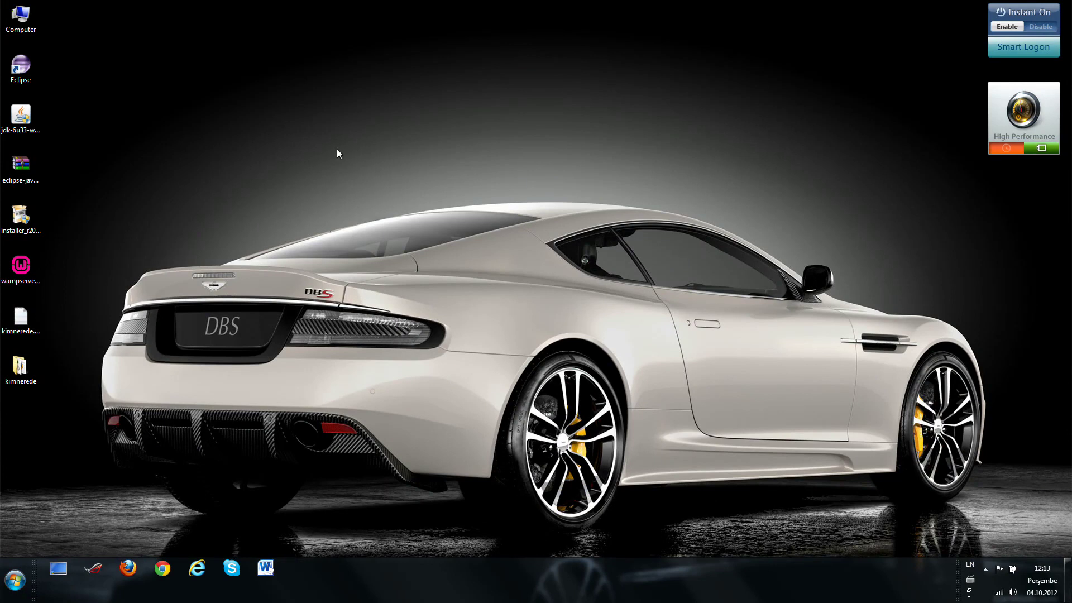
# Open Chrome in a maximized window and load the bookmarked WampServer project page to view its download.
pyautogui.click(162, 568)
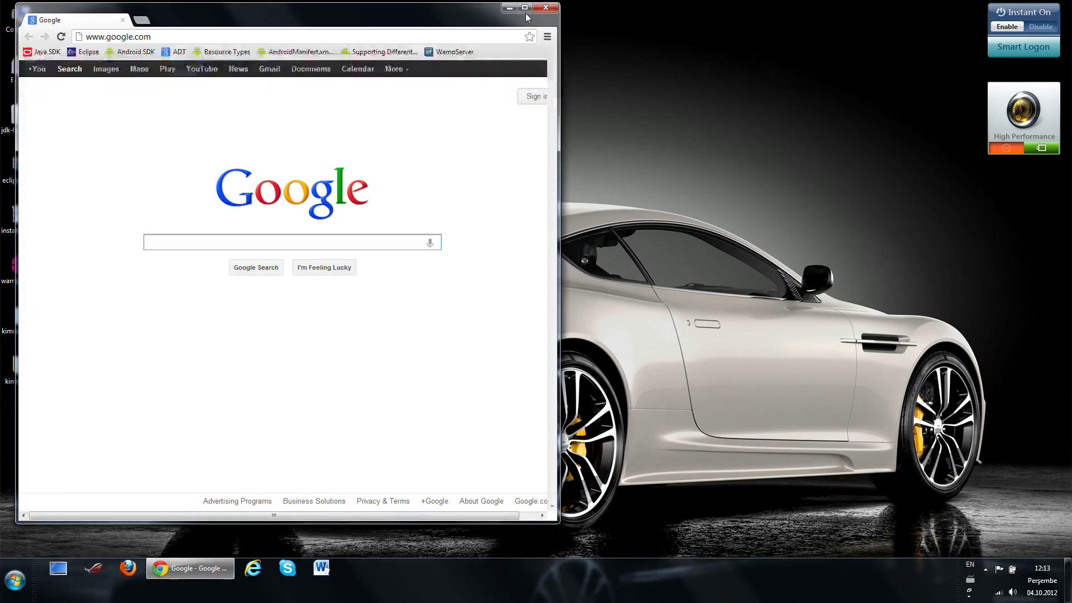
pyautogui.click(525, 7)
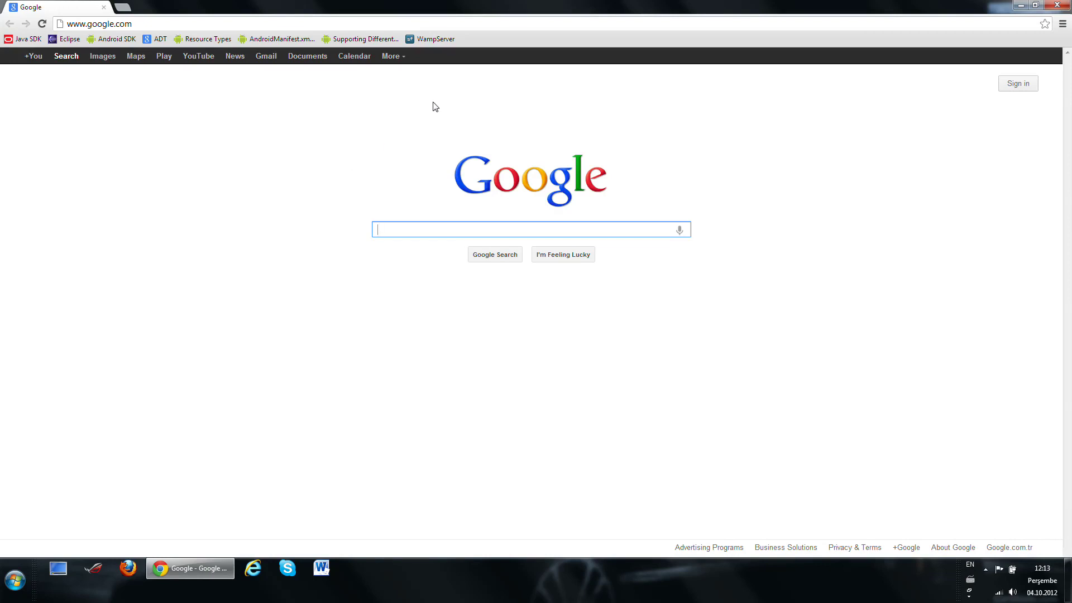
pyautogui.click(430, 39)
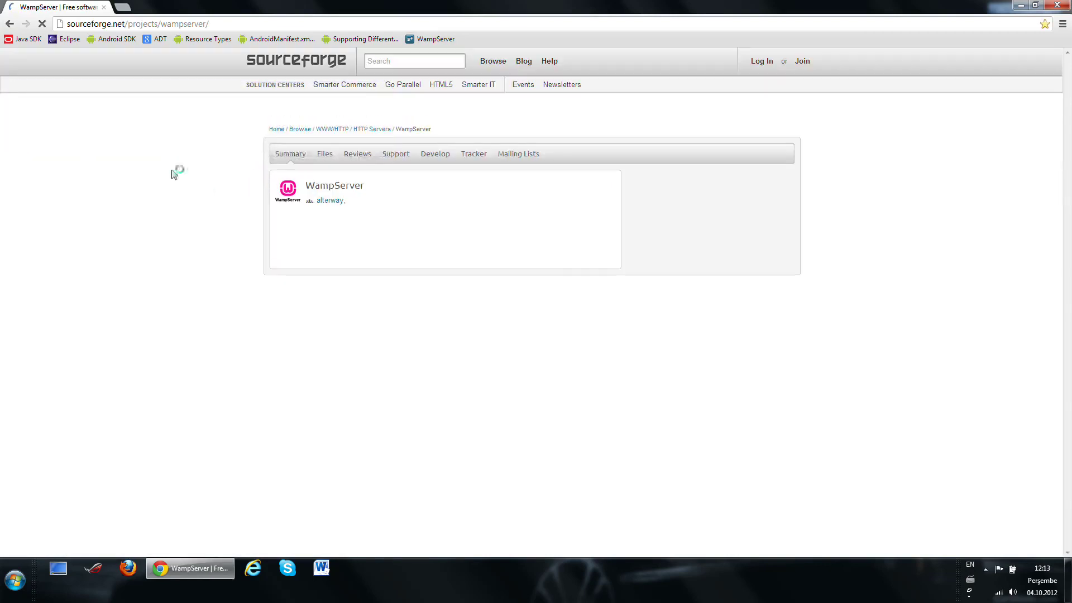
pyautogui.scroll(-1, 169, 184)
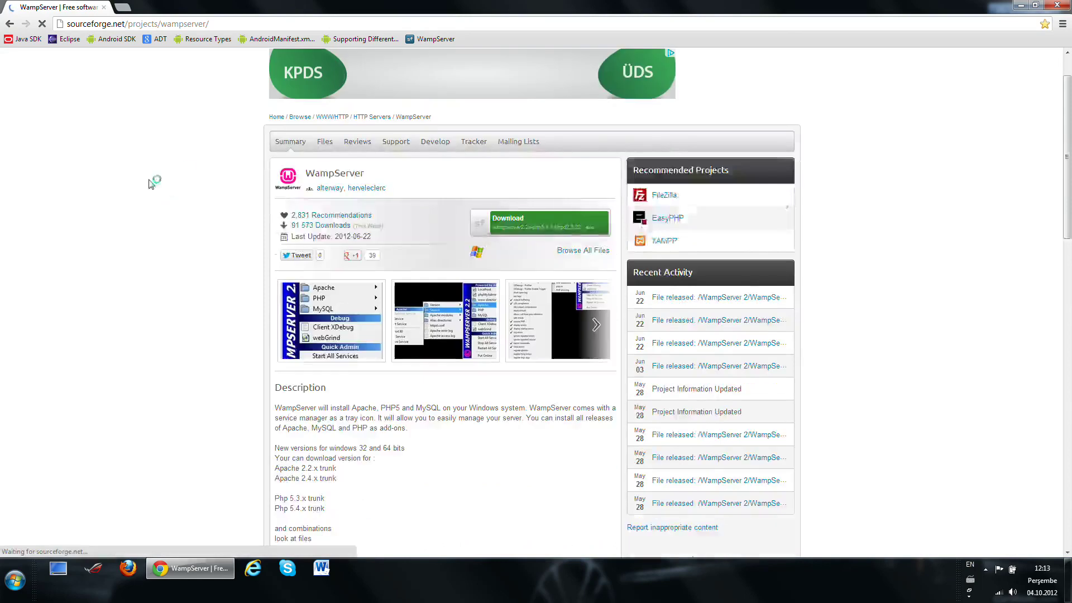
pyautogui.scroll(-3, 180, 177)
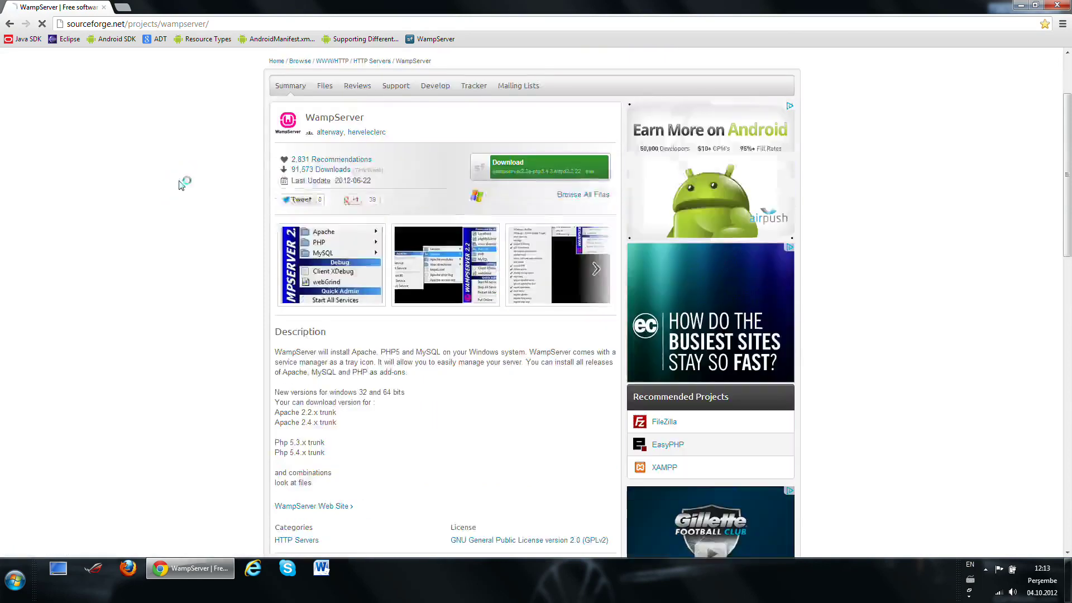
pyautogui.scroll(3, 180, 185)
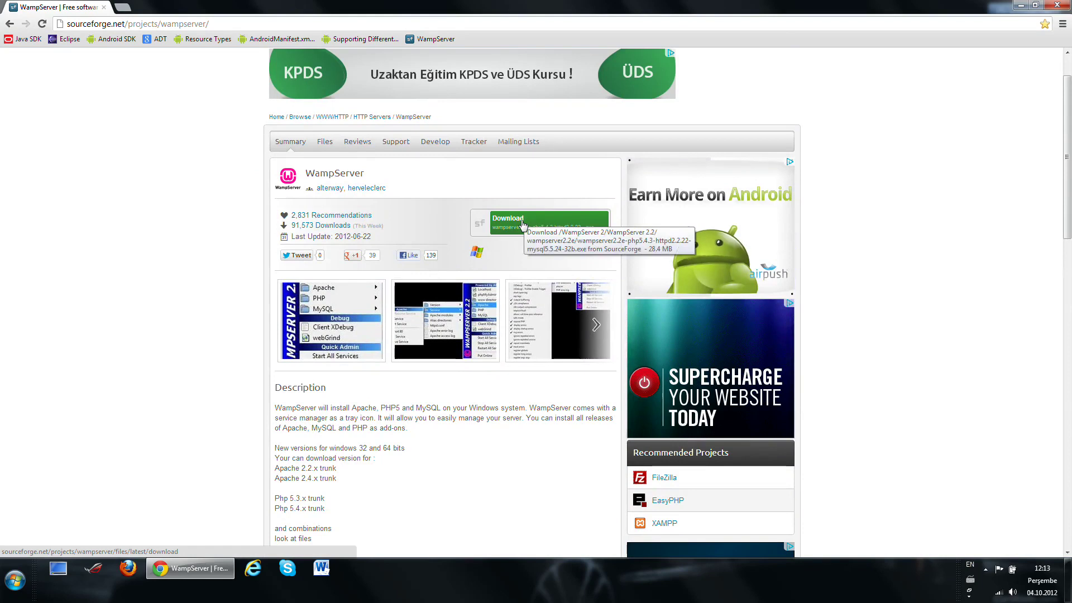
# Minimize the browser and locate the WampServer installer file on the desktop.
pyautogui.click(189, 568)
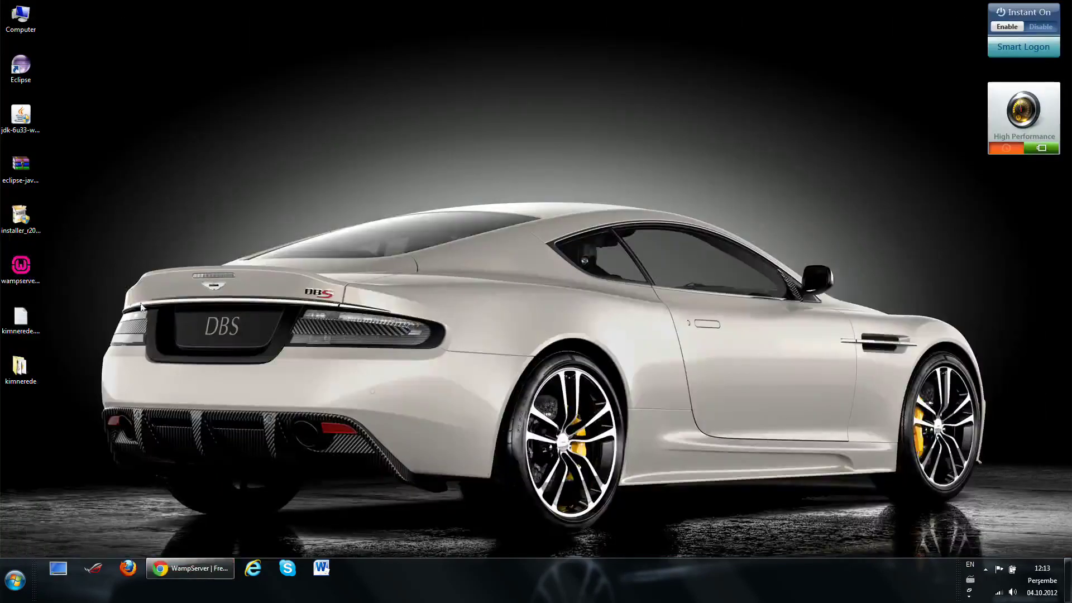
pyautogui.click(20, 267)
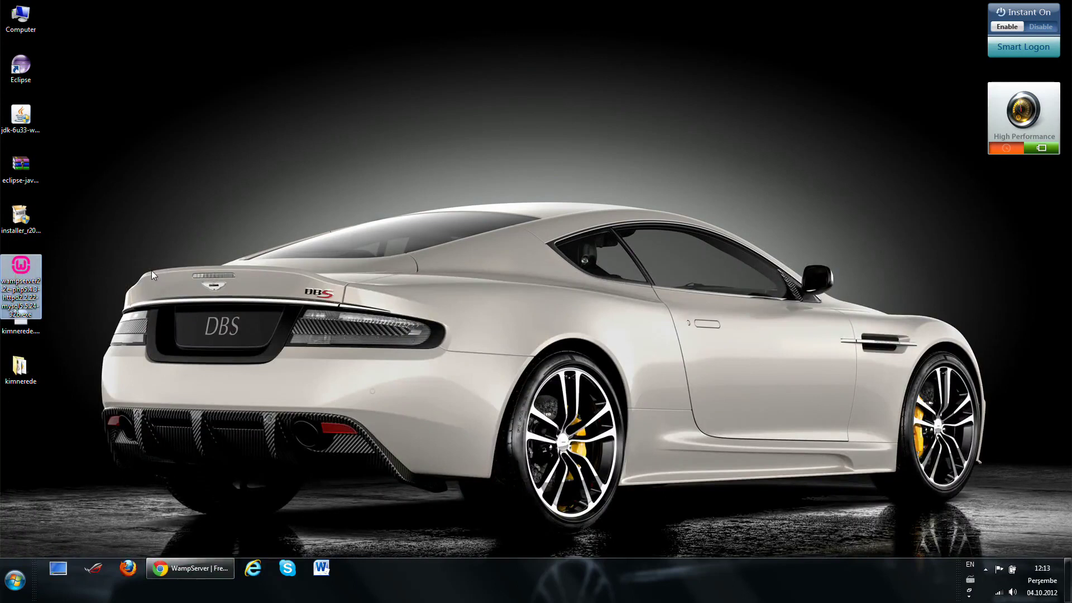
pyautogui.doubleClick(23, 265)
pyautogui.click(366, 138)
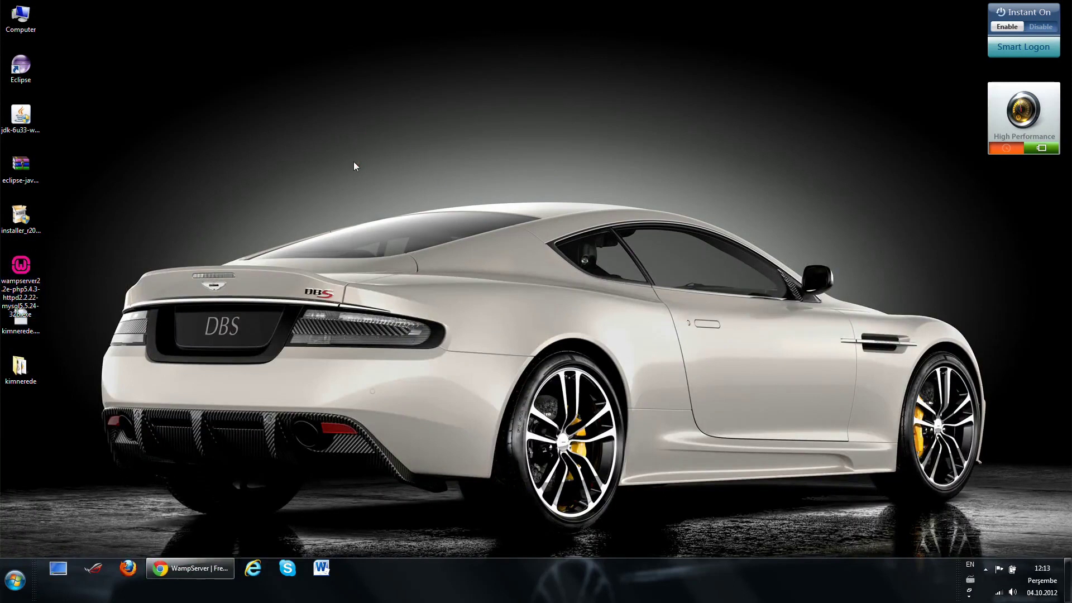
# Browse from Computer to the C: drive and open the www folder inside wamp.
pyautogui.doubleClick(21, 17)
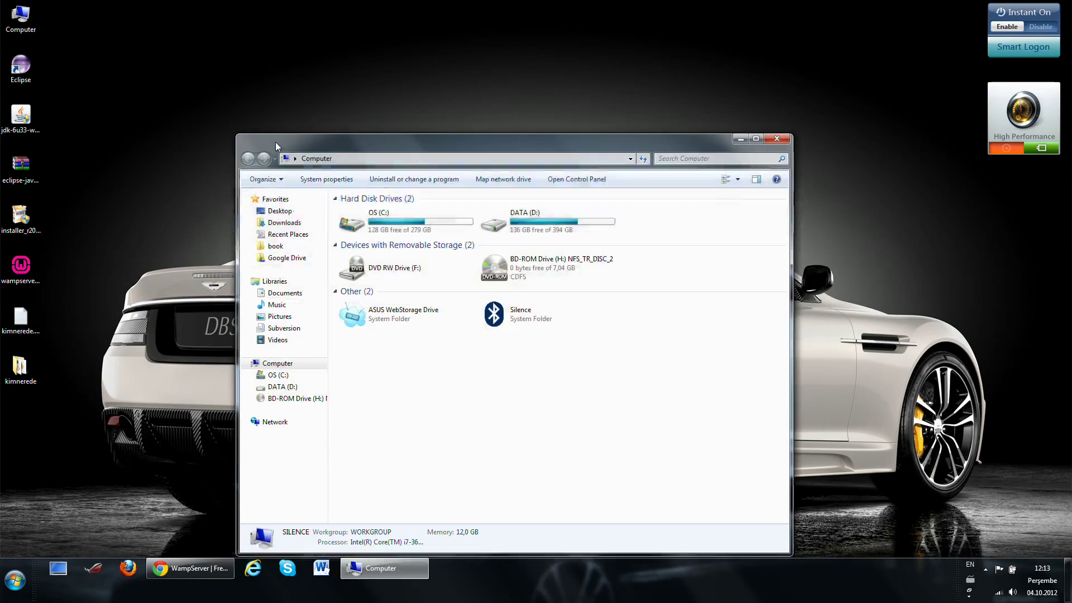
pyautogui.moveTo(414, 145); pyautogui.dragTo(398, 65)
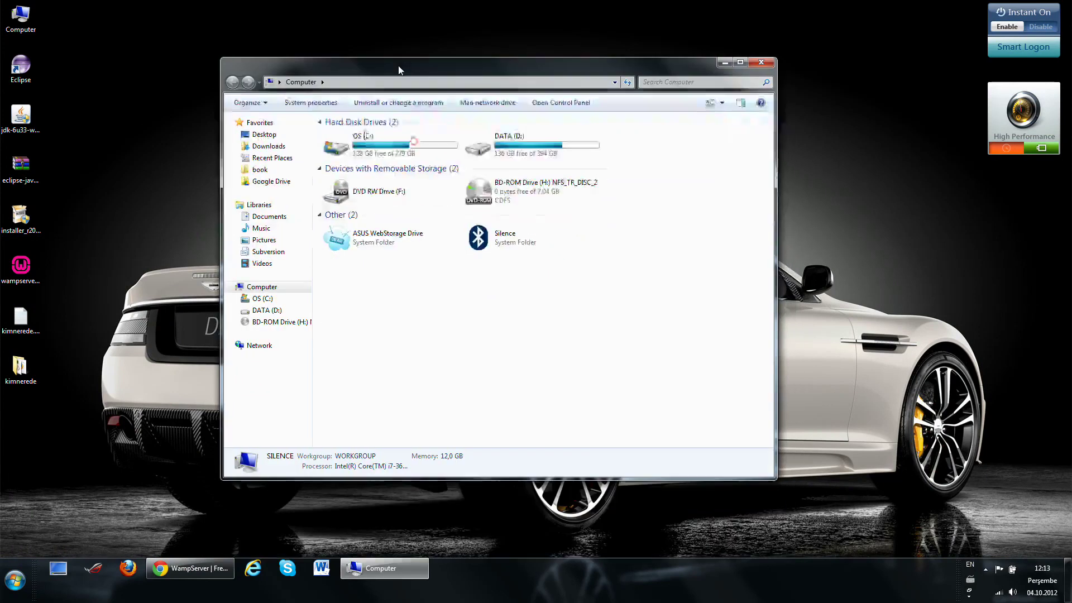
pyautogui.doubleClick(366, 139)
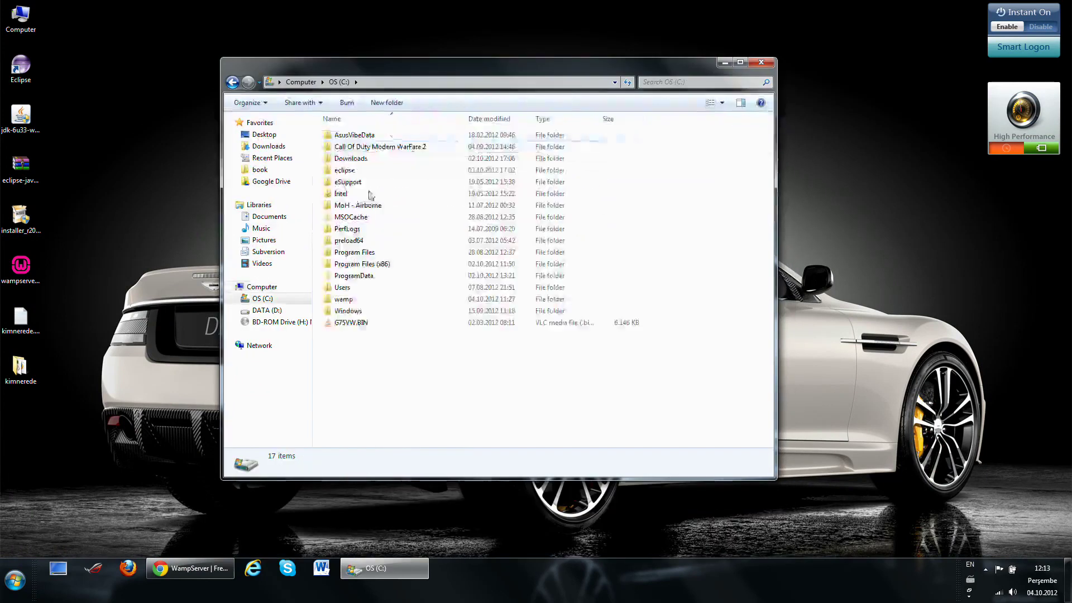
pyautogui.doubleClick(360, 300)
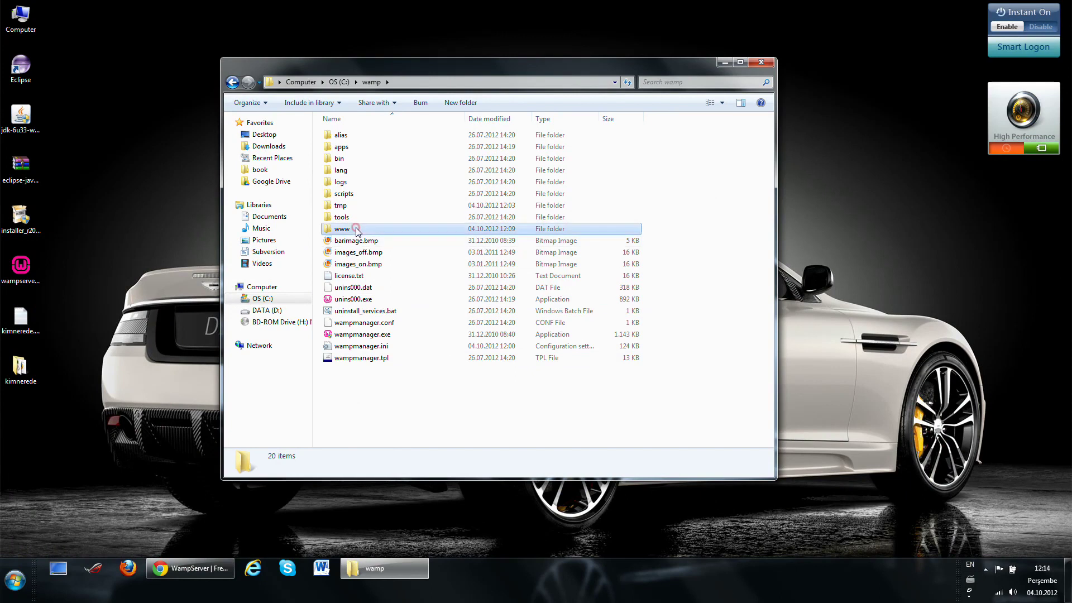
pyautogui.click(338, 230)
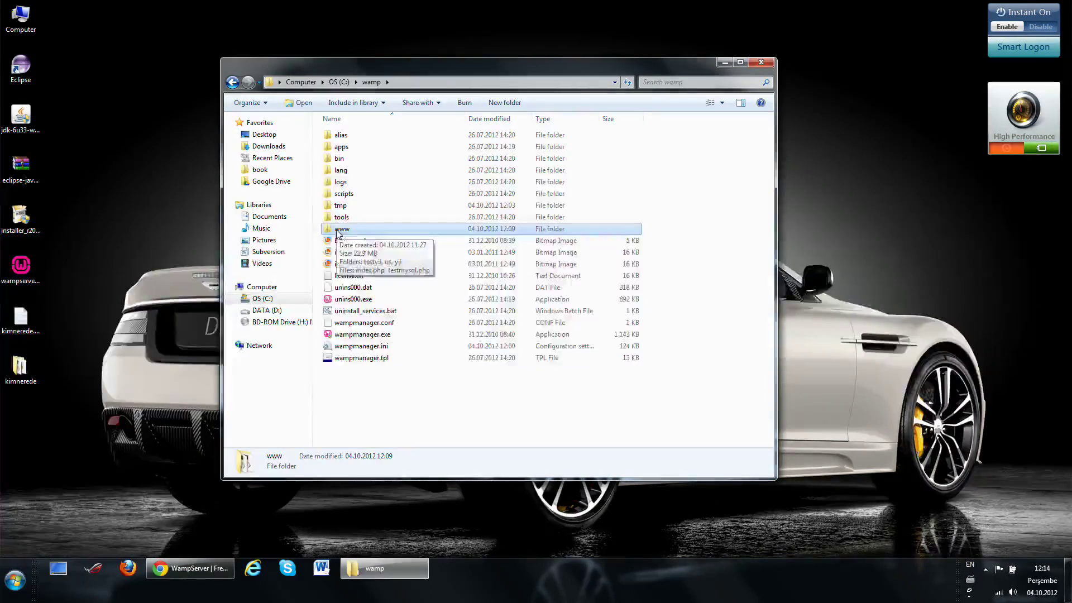
pyautogui.doubleClick(338, 230)
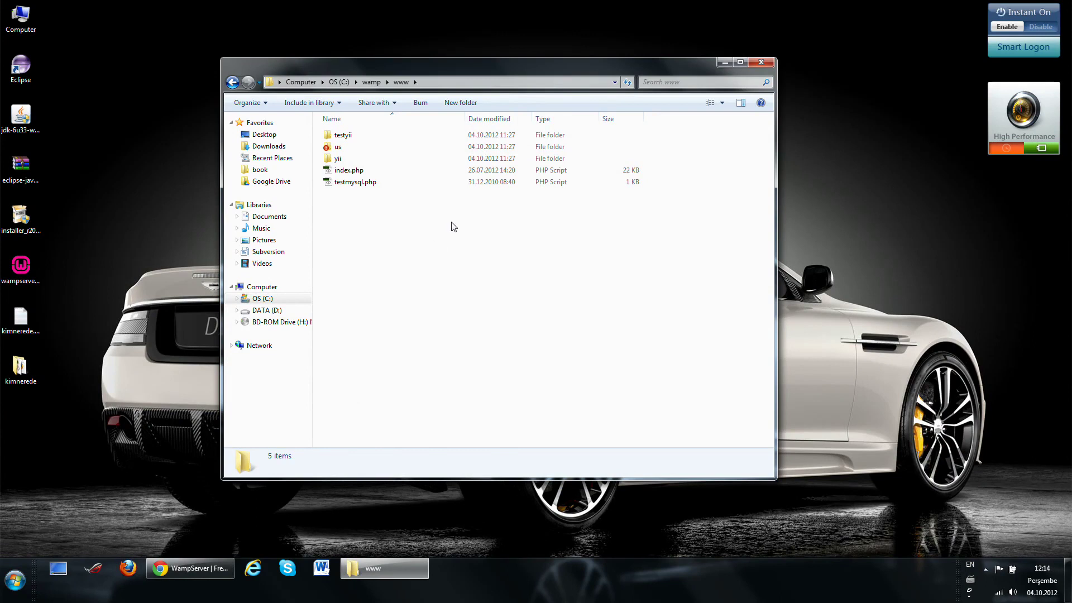
# Select index.php in the www folder and reposition the folder window on the desktop.
pyautogui.click(346, 170)
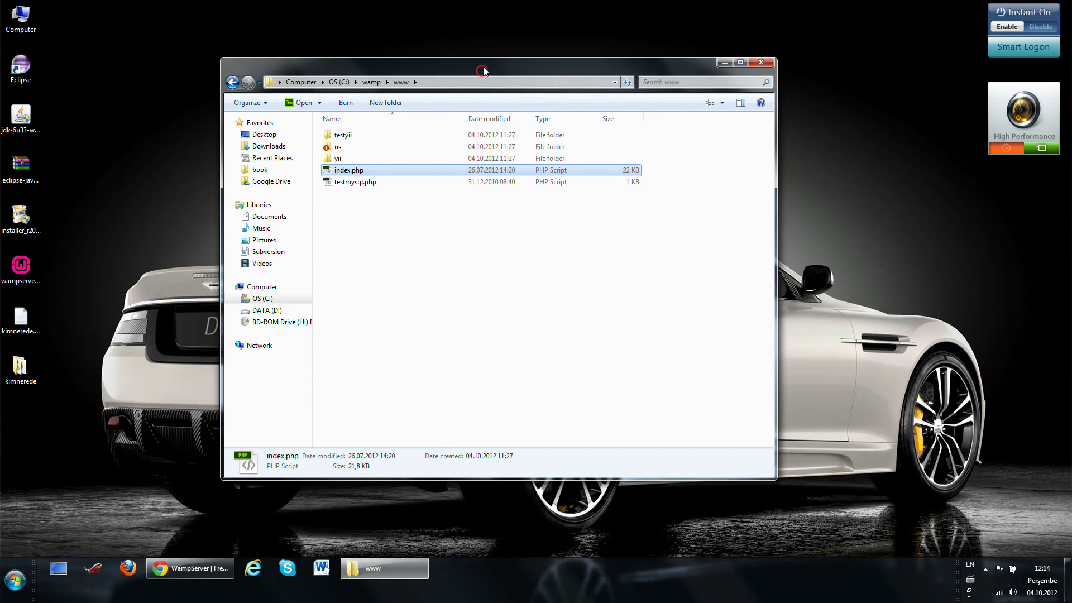
pyautogui.moveTo(481, 72); pyautogui.dragTo(487, 58)
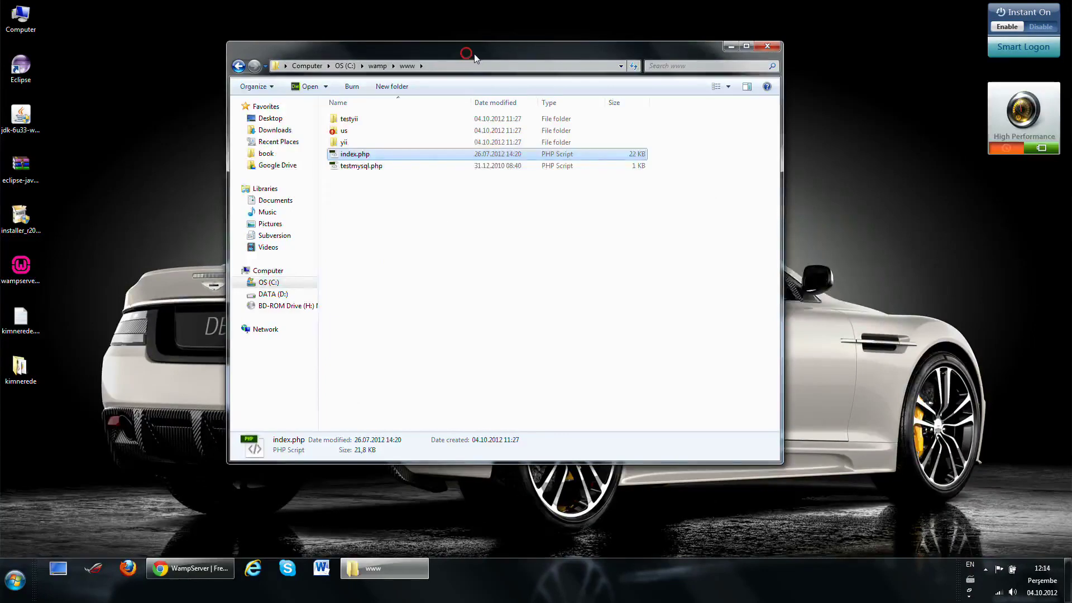
pyautogui.moveTo(468, 49); pyautogui.dragTo(493, 50)
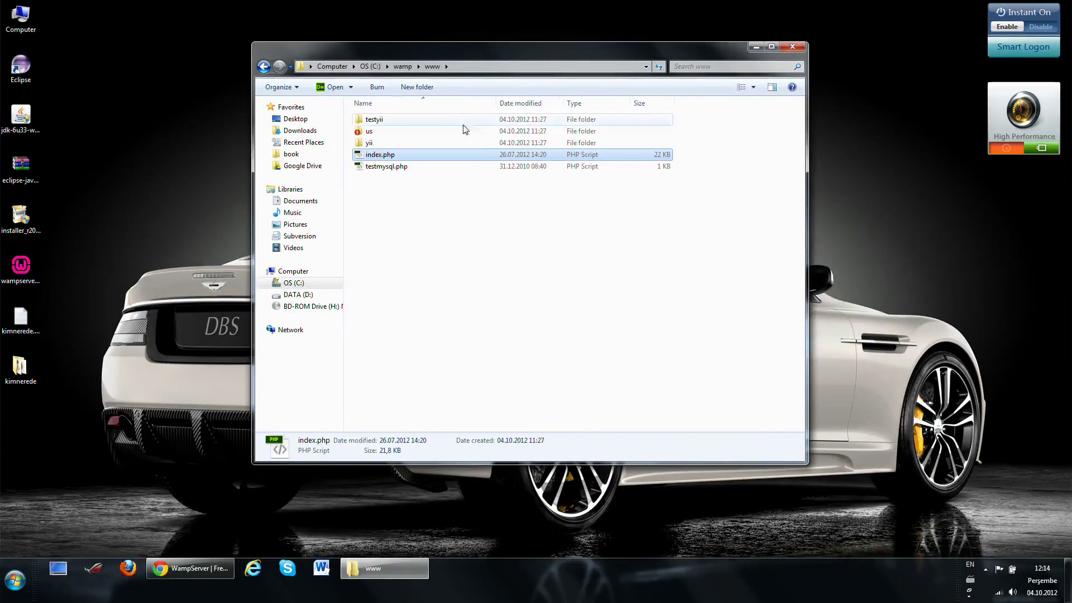
# Return to the wamp folder, launch wampmanager.exe and check the WampServer status among the hidden notification icons.
pyautogui.click(402, 67)
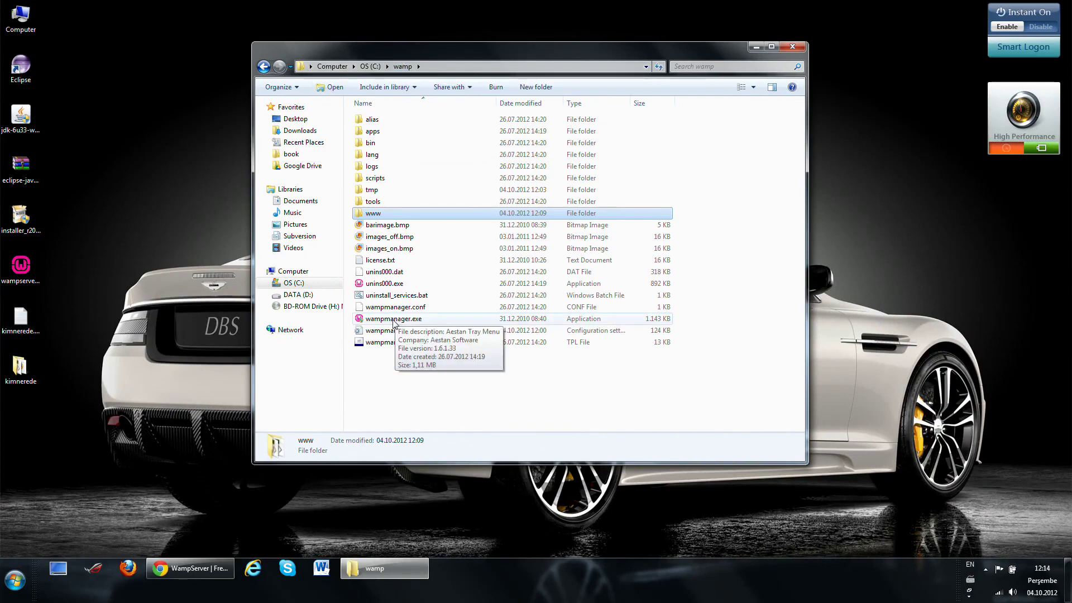
pyautogui.click(396, 319)
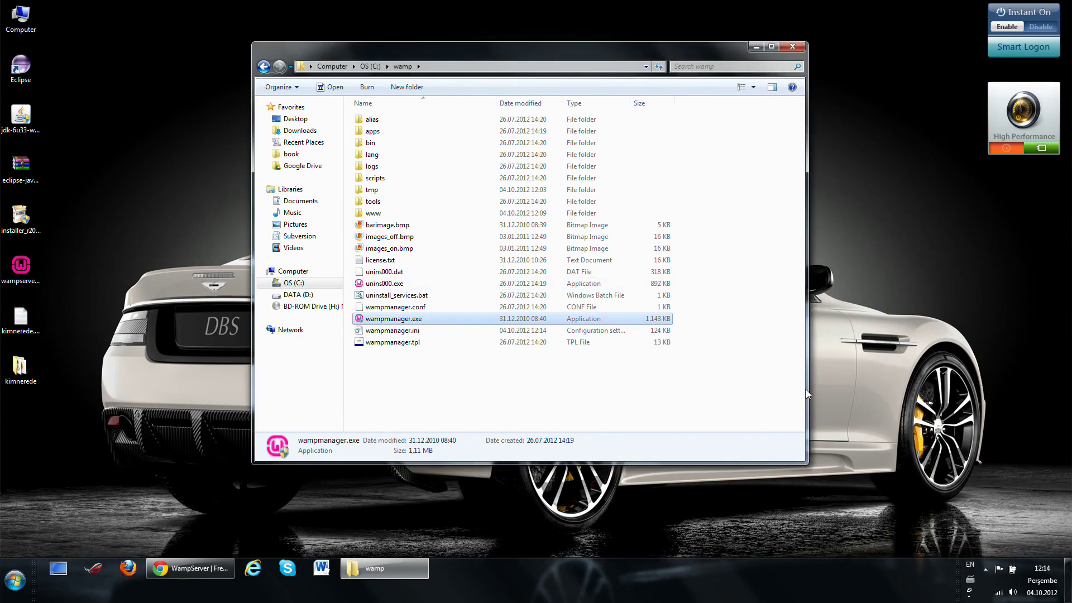
pyautogui.click(985, 569)
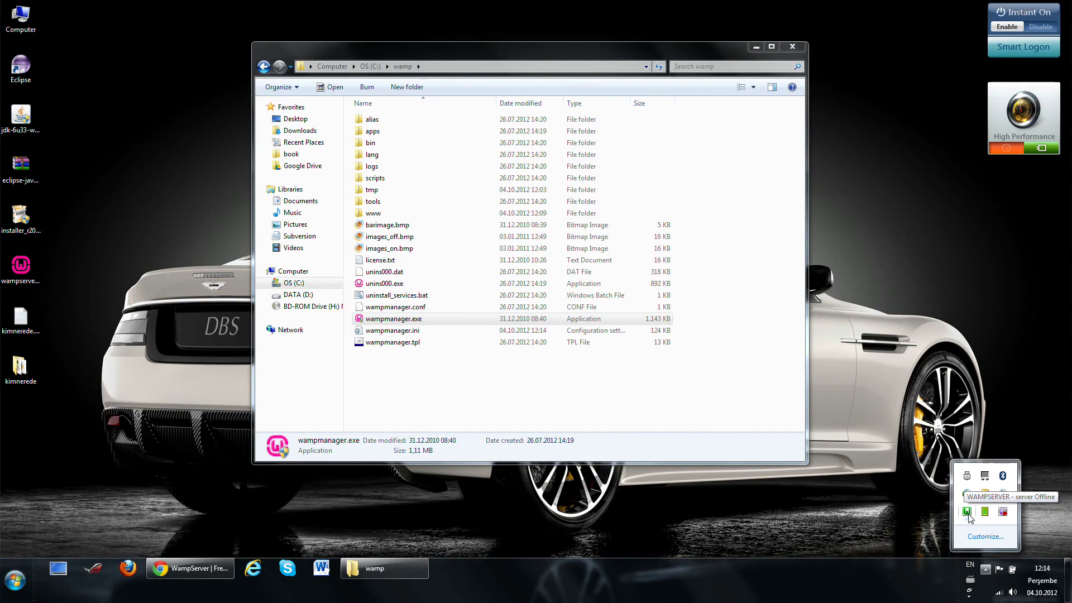
pyautogui.click(554, 383)
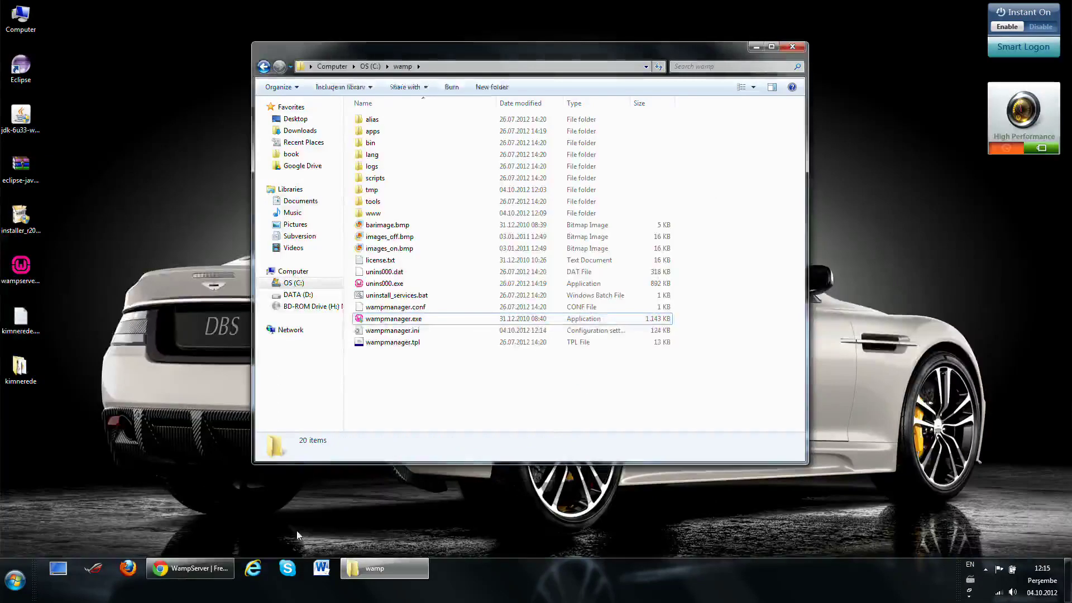
# Switch to Chrome and open the WampServer homepage at localhost in a new tab.
pyautogui.click(210, 561)
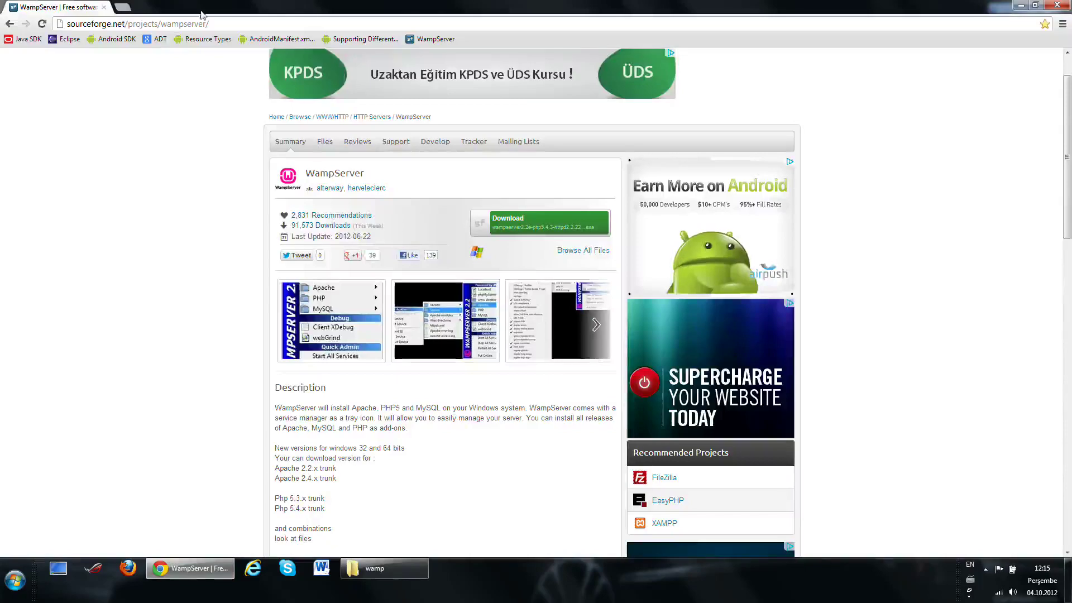
pyautogui.click(123, 8)
pyautogui.write('localhost/')
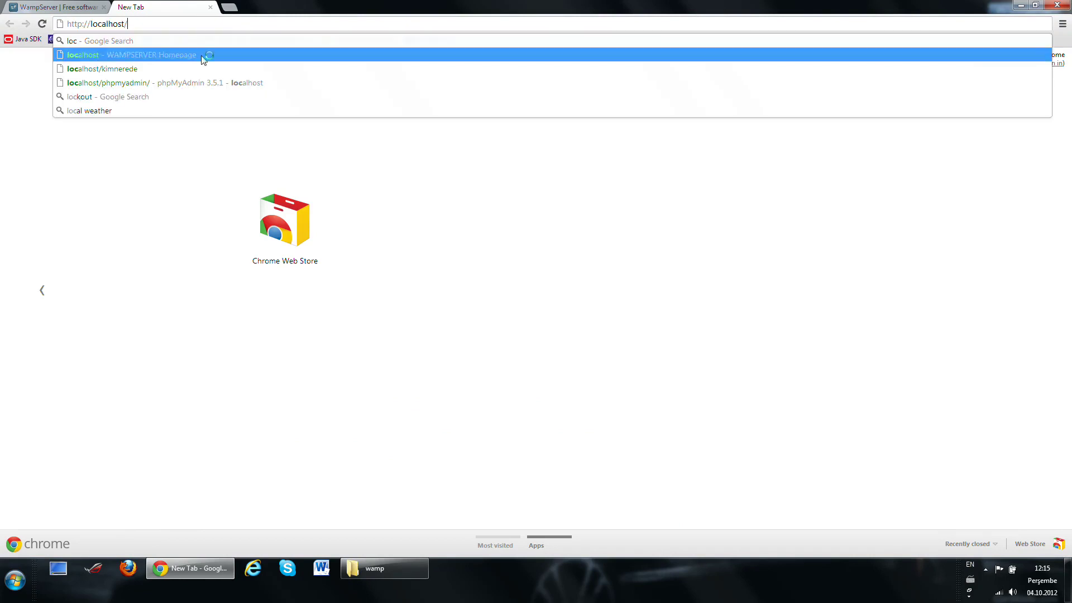
pyautogui.click(202, 60)
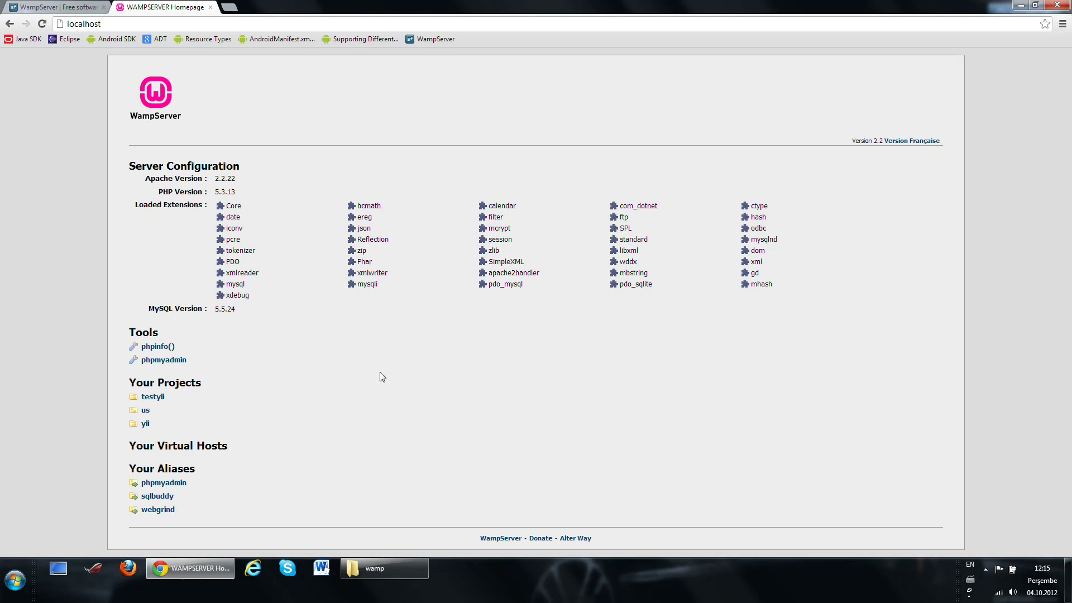
# Show the desktop, examine the files in the kimnerede folder and close its window.
pyautogui.click(386, 559)
pyautogui.click(1068, 582)
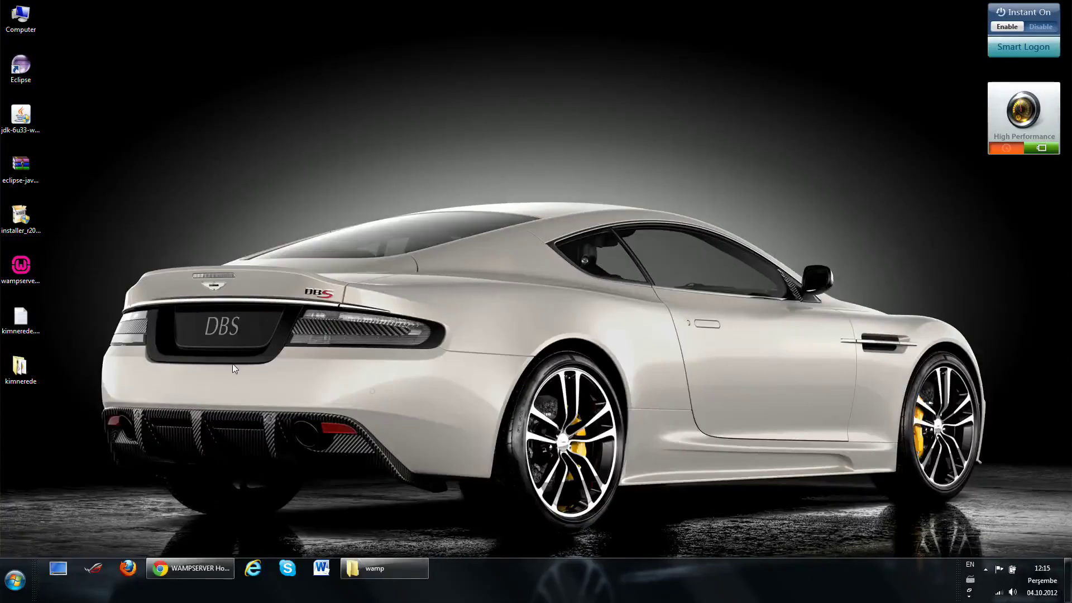
pyautogui.doubleClick(21, 367)
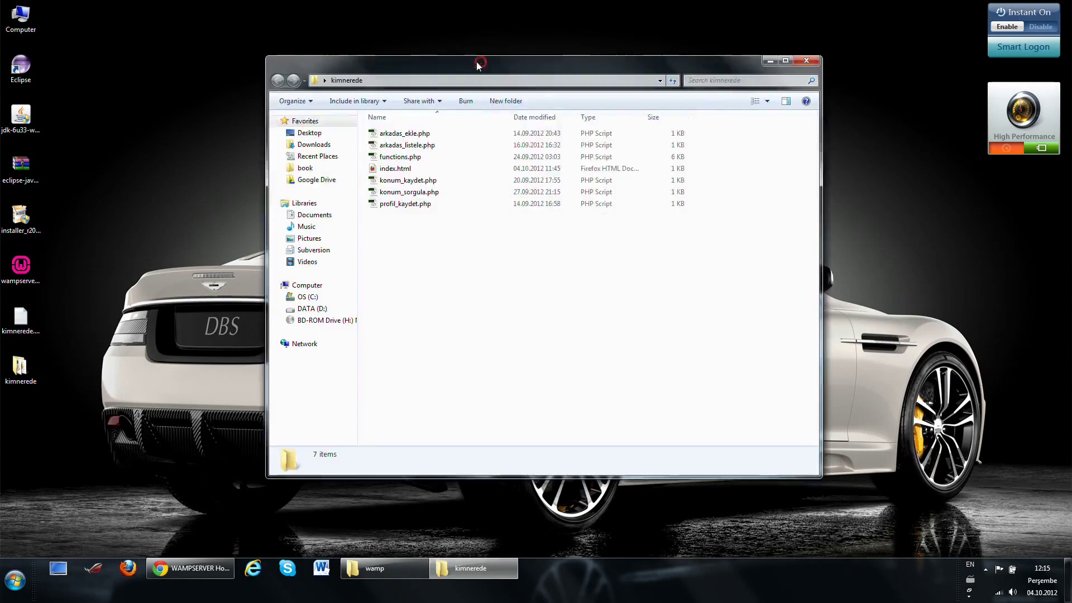
pyautogui.moveTo(477, 61); pyautogui.dragTo(360, 49)
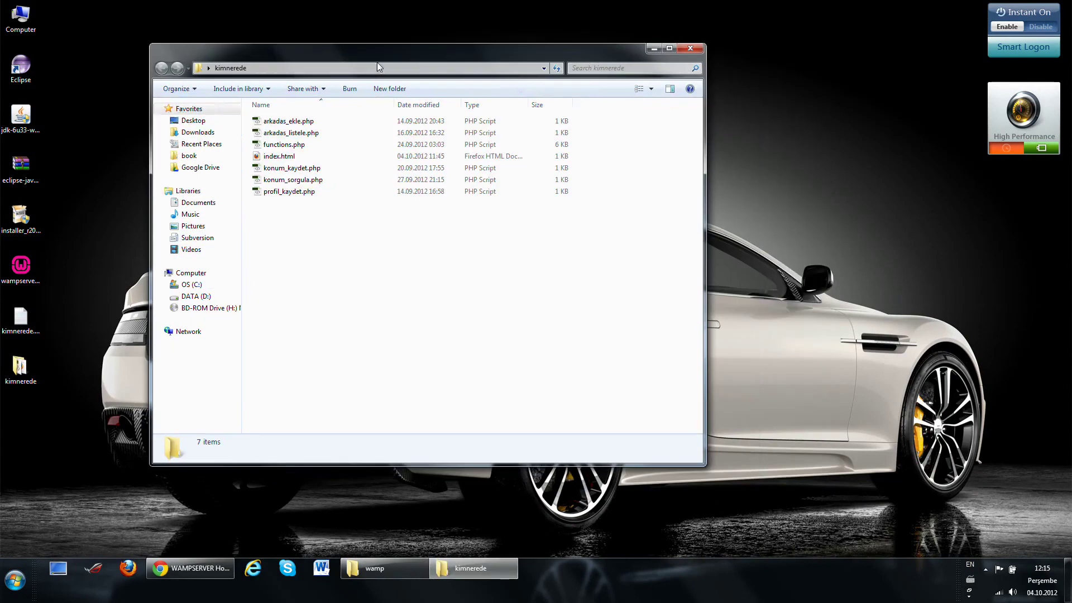
pyautogui.click(691, 48)
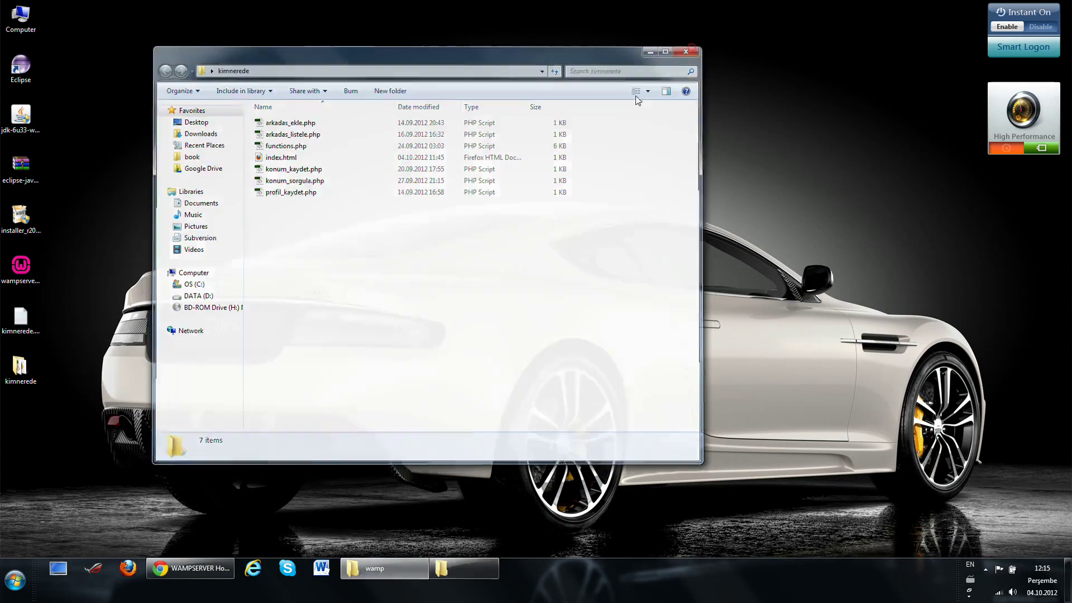
# Copy the kimnerede folder from the desktop into C:\wamp\www and open the pasted copy.
pyautogui.click(31, 379)
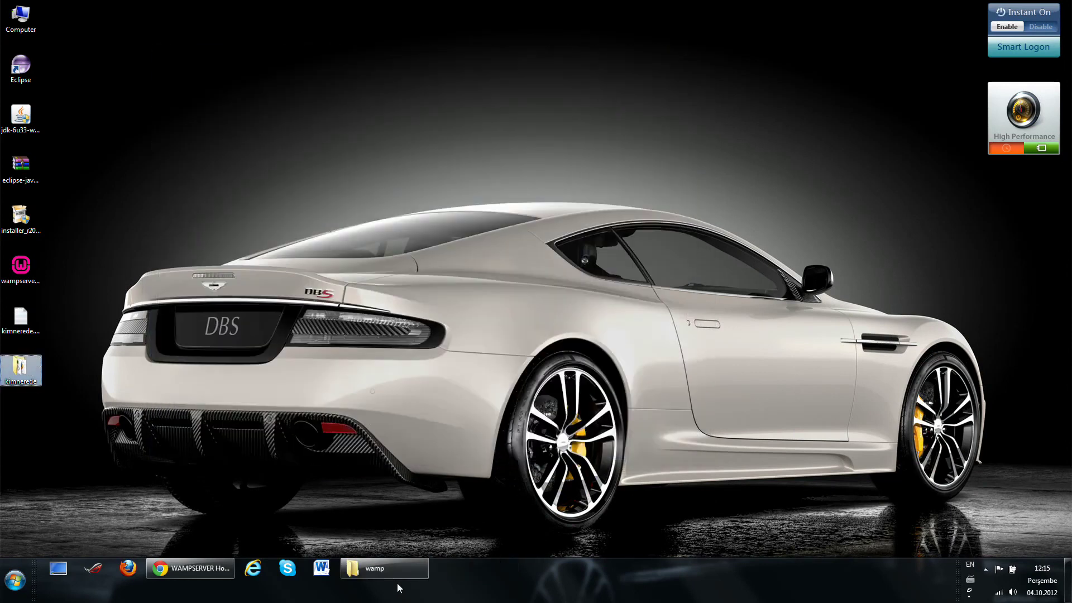
pyautogui.click(393, 565)
pyautogui.doubleClick(389, 214)
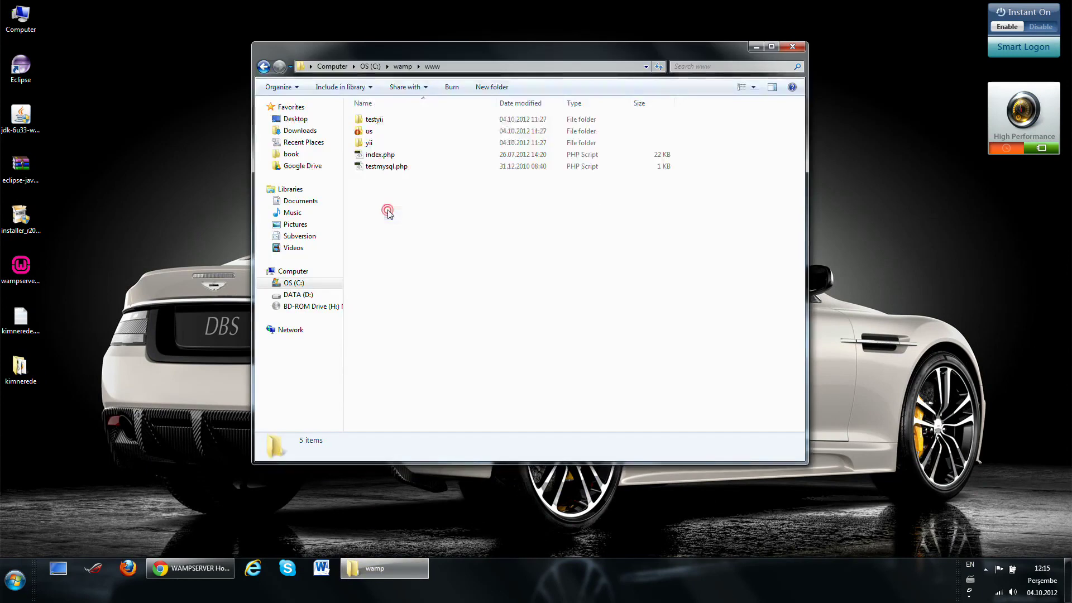
pyautogui.click(453, 226)
pyautogui.hotkey('ctrl', 'v')
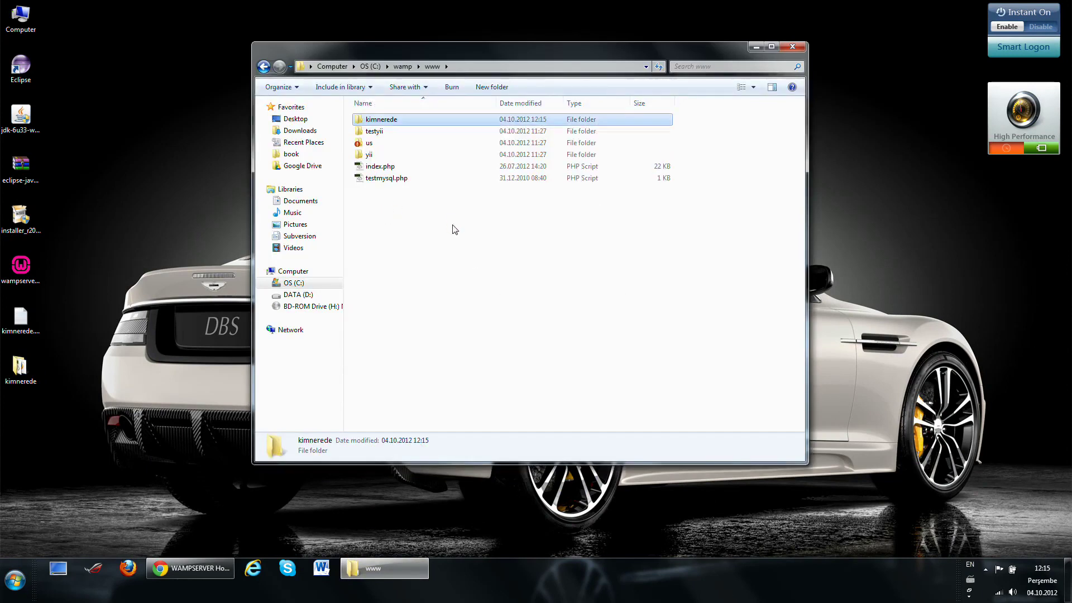
pyautogui.doubleClick(398, 123)
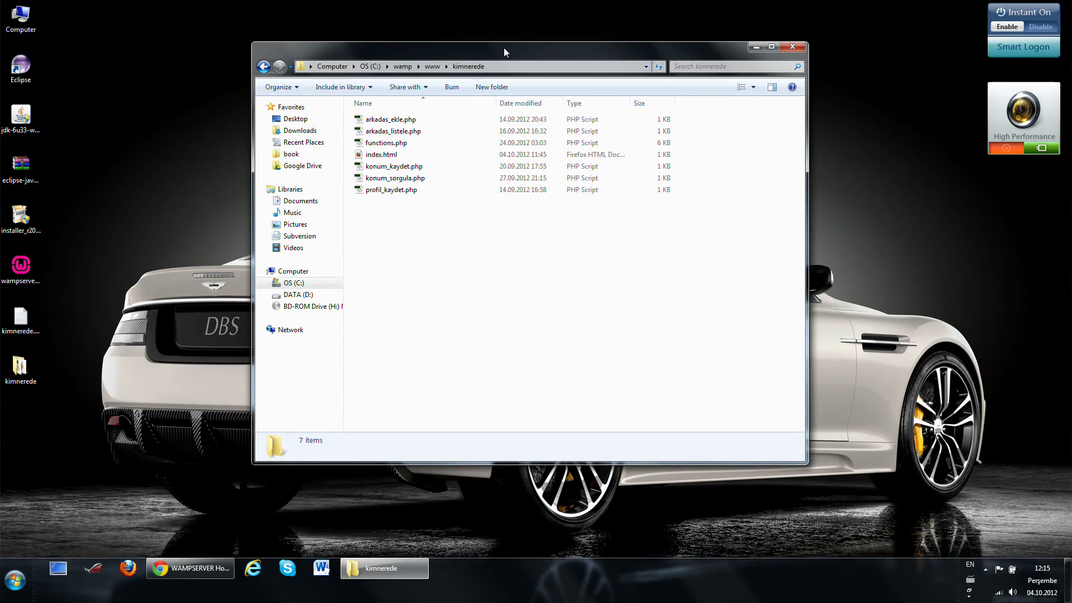
pyautogui.moveTo(504, 48); pyautogui.dragTo(466, 54)
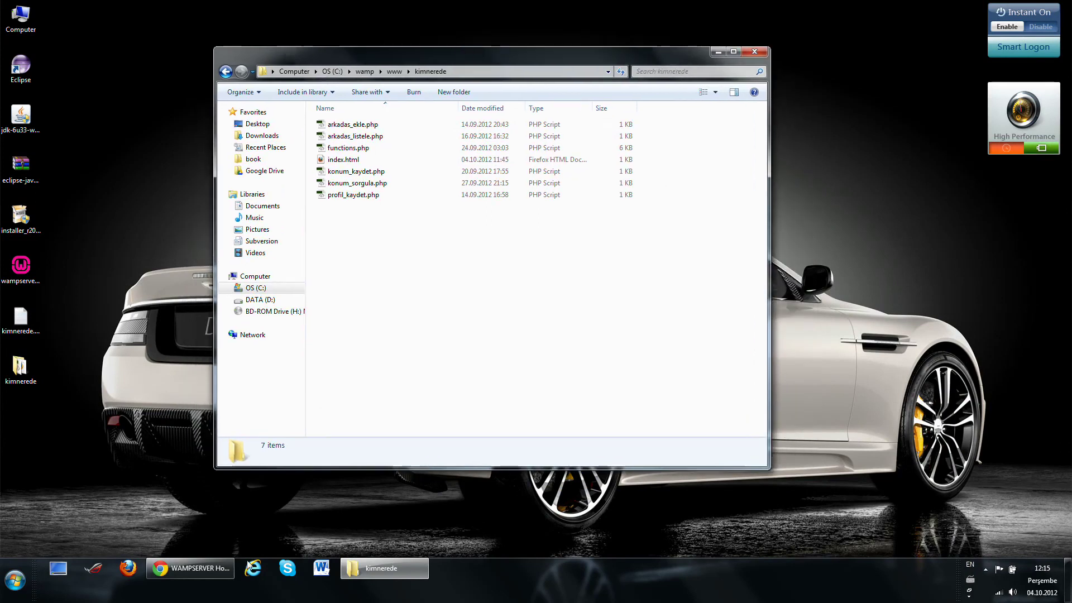
# Switch to Chrome and open localhost/kimnerede in a new tab.
pyautogui.click(200, 575)
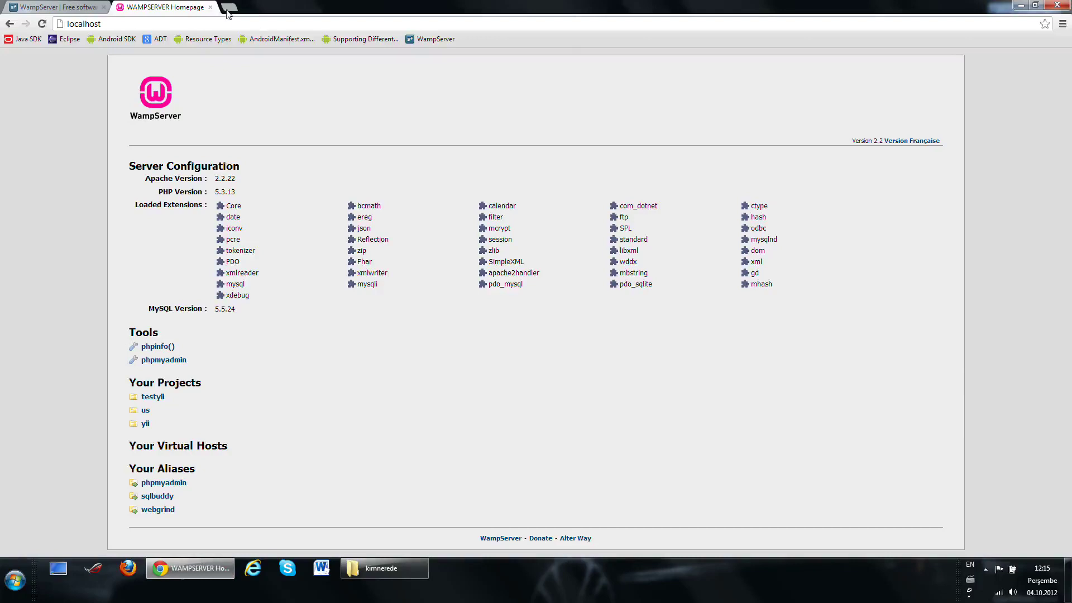
pyautogui.click(229, 8)
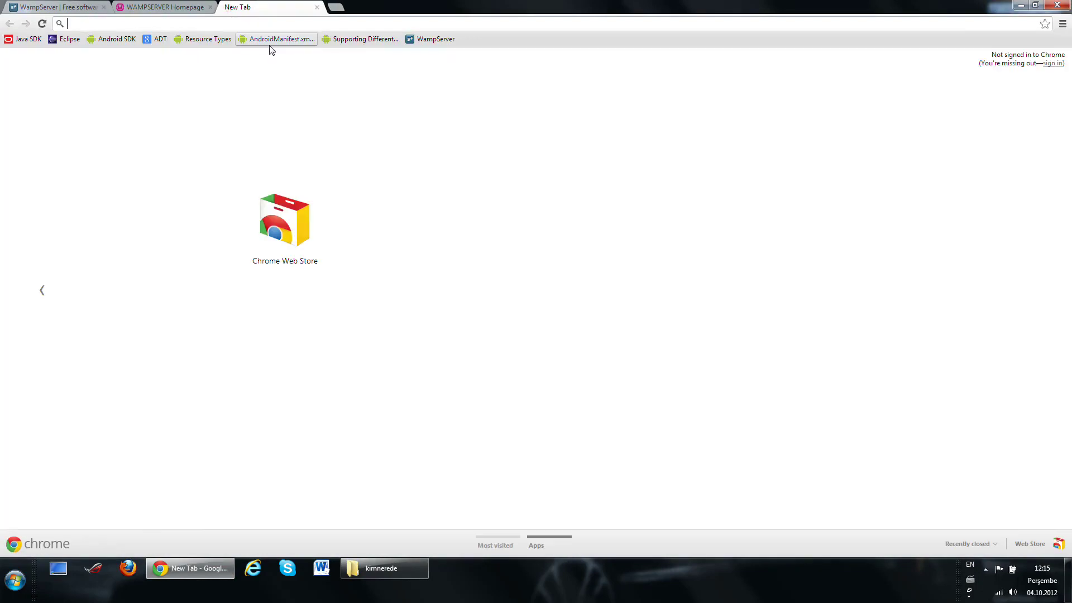
pyautogui.write('local')
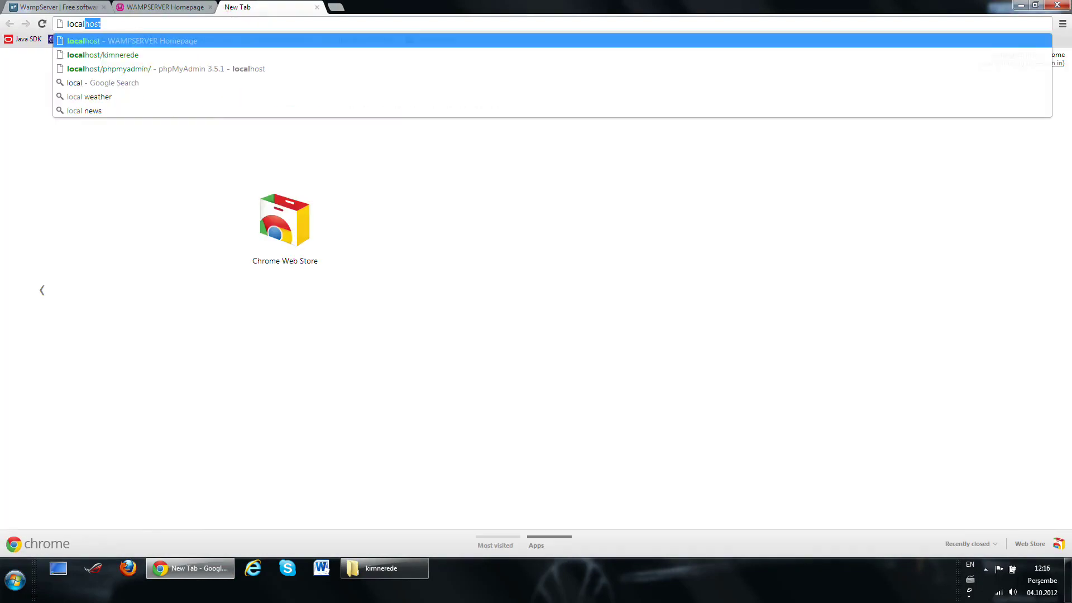
pyautogui.press('Down')
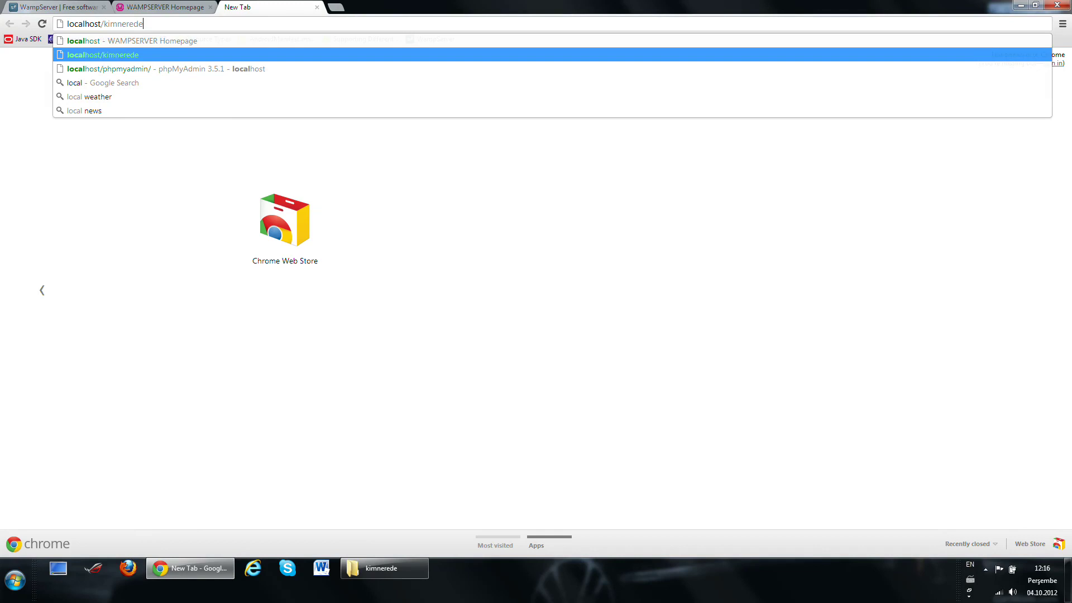
pyautogui.press('Return')
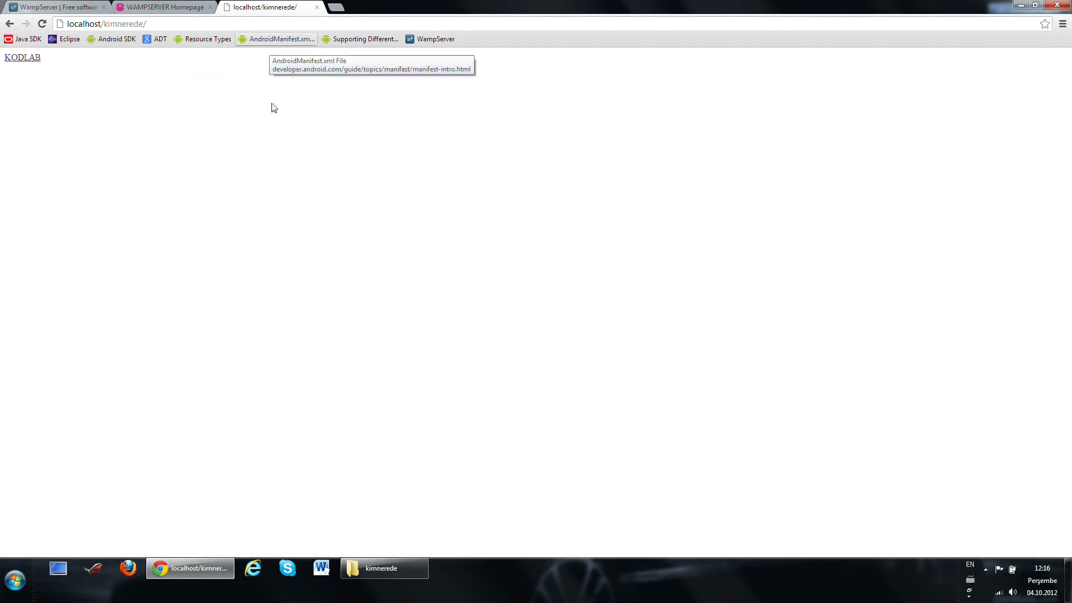
# Compare the localhost/kimnerede page with index.html in the kimnerede folder, go up to the www folder and return to Chrome.
pyautogui.click(370, 571)
pyautogui.click(341, 161)
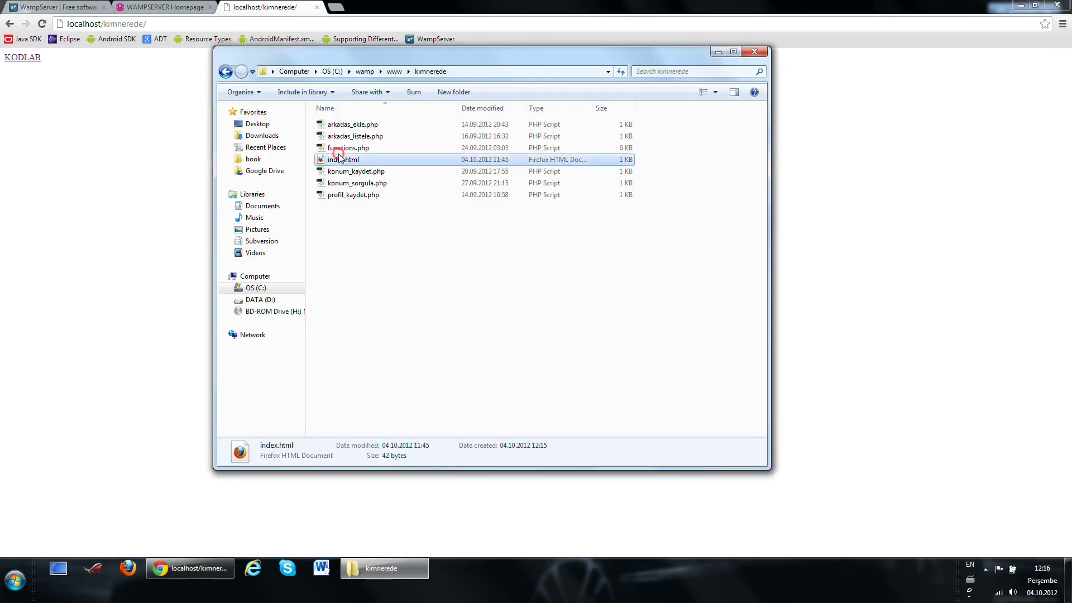
pyautogui.click(101, 101)
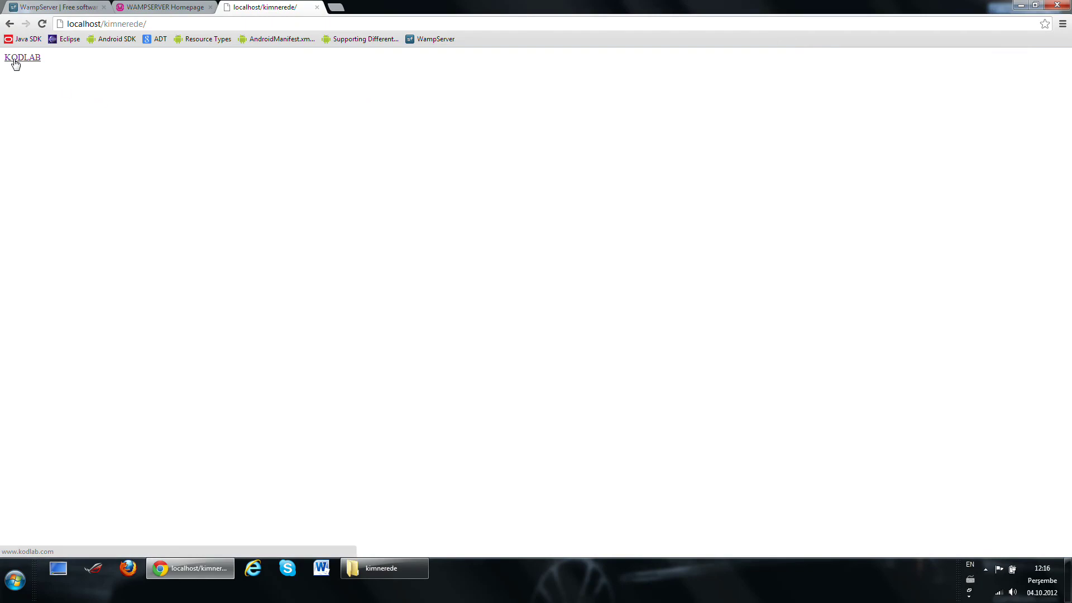
pyautogui.click(387, 570)
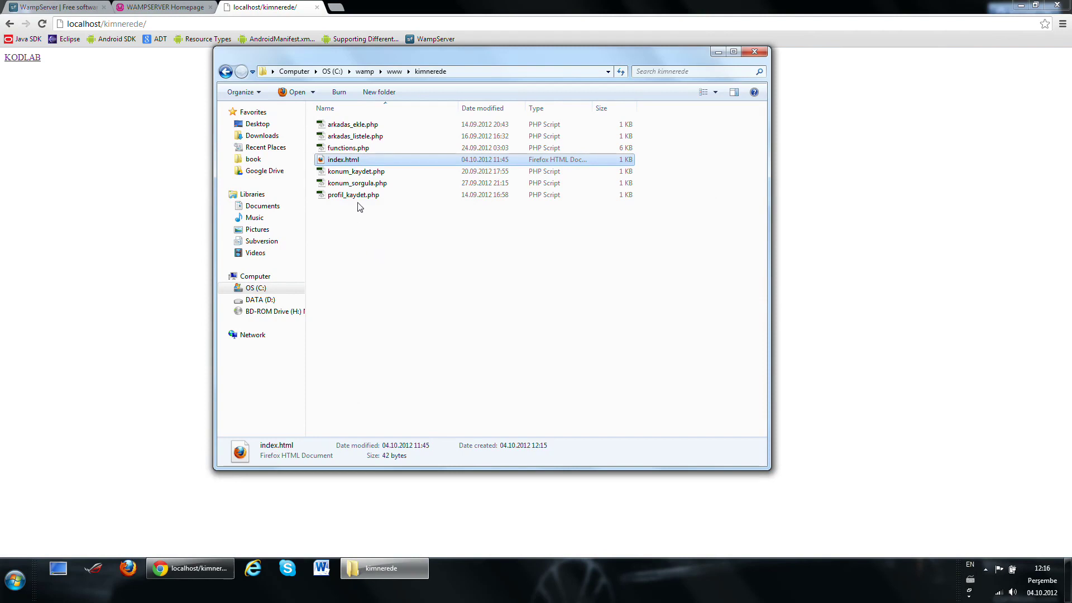
pyautogui.click(117, 148)
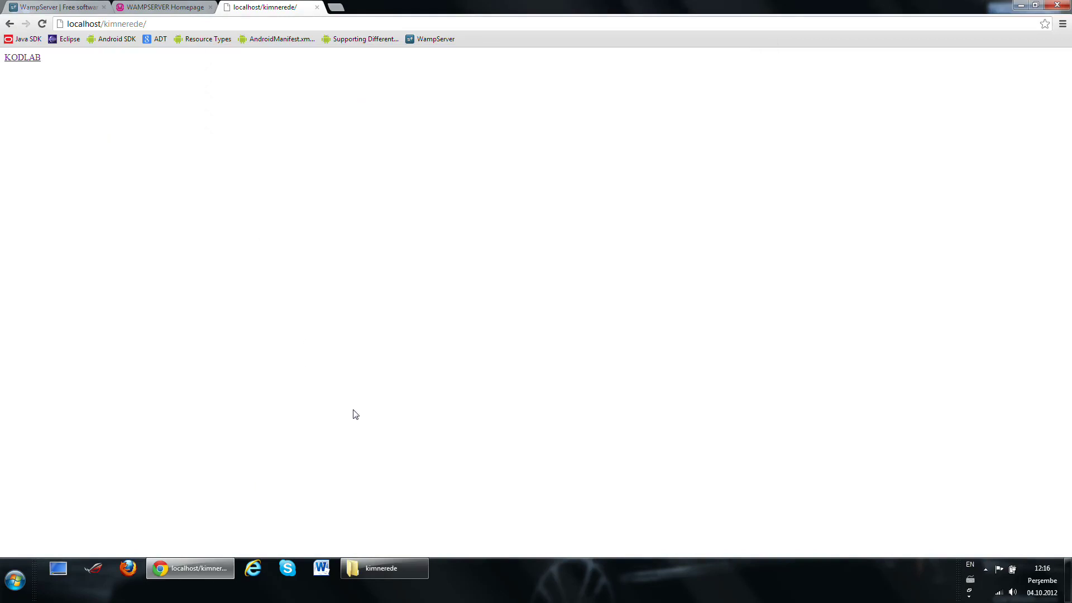
pyautogui.click(394, 567)
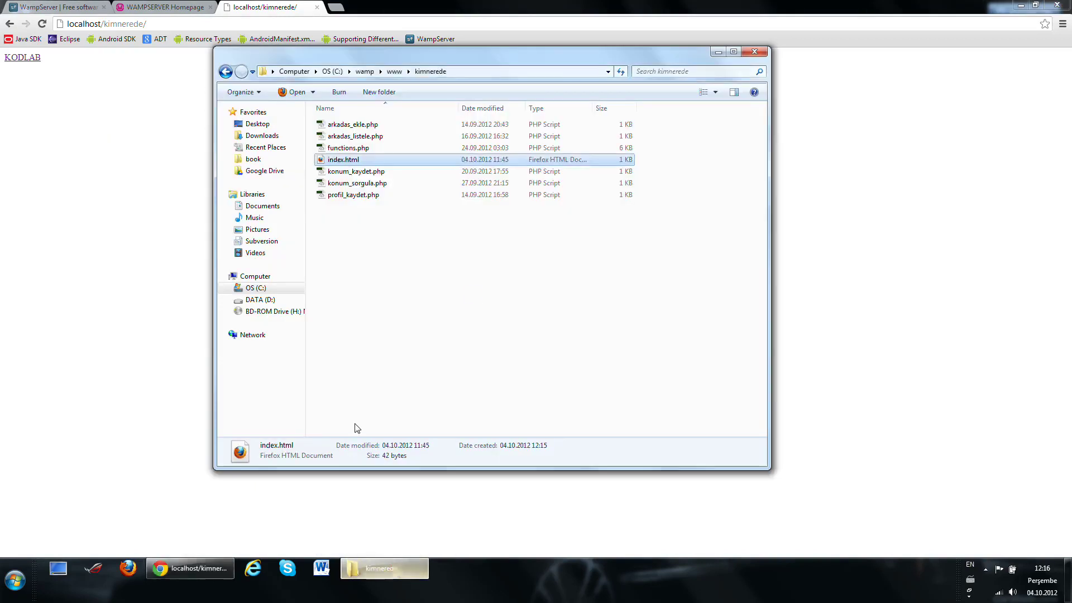
pyautogui.click(394, 72)
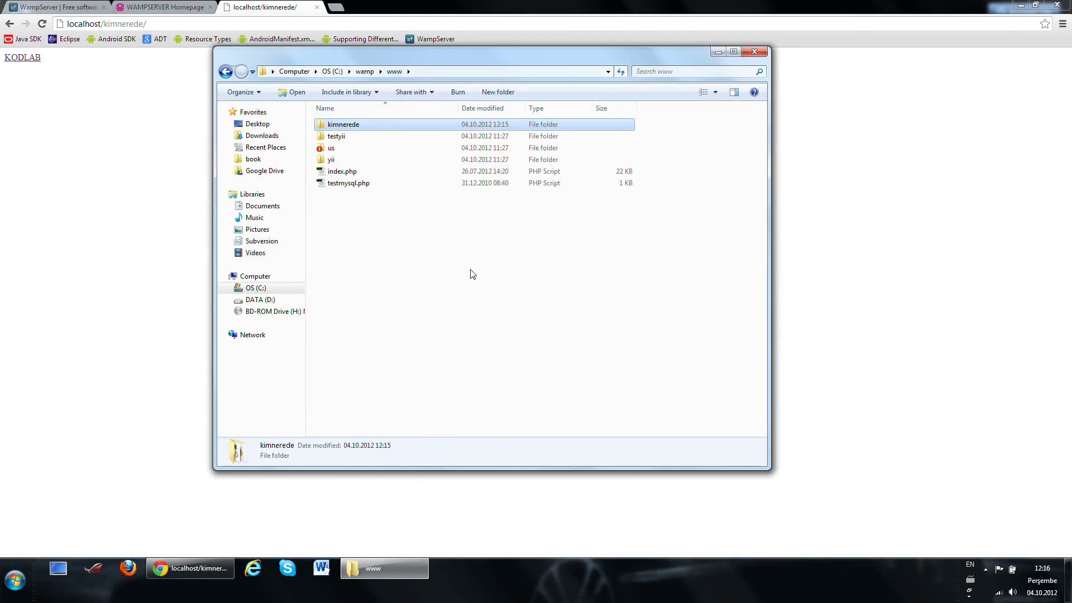
pyautogui.click(187, 568)
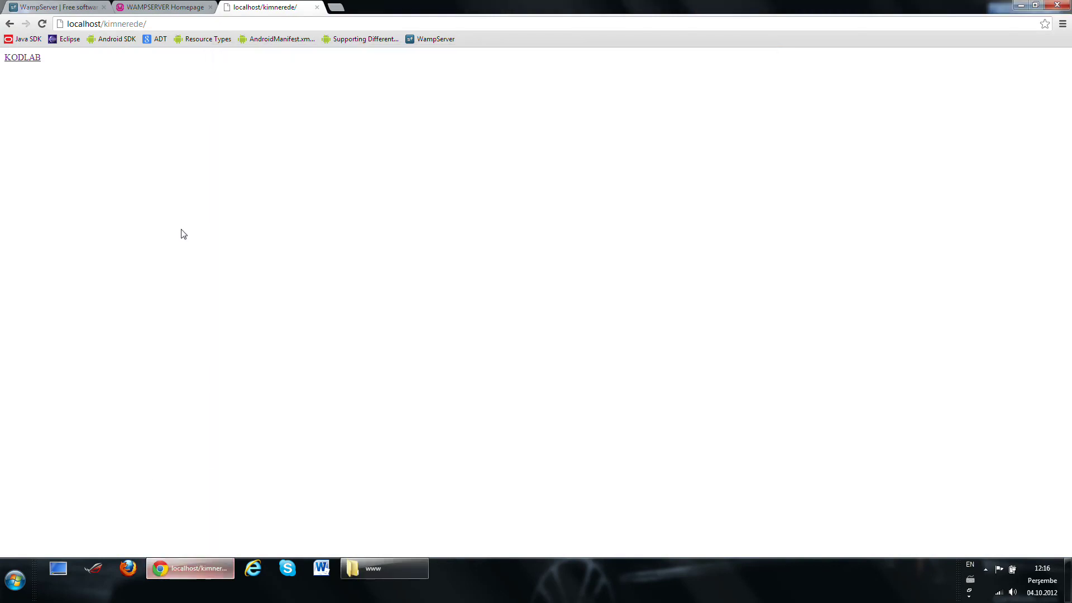
# Close the localhost/kimnerede tab and open phpMyAdmin's database overview from the WampServer homepage.
pyautogui.click(316, 7)
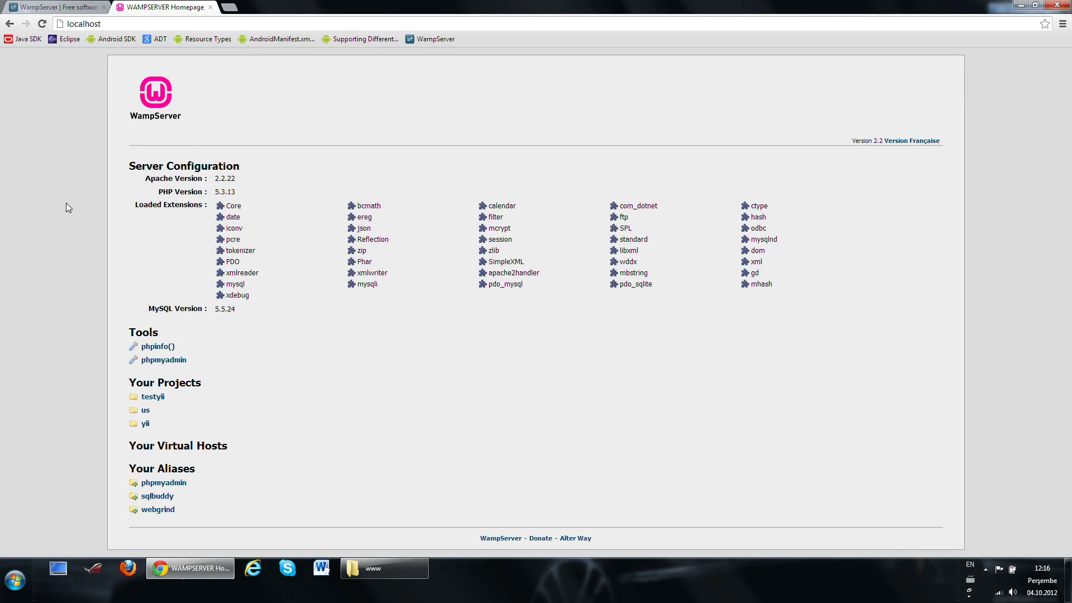
pyautogui.click(163, 360)
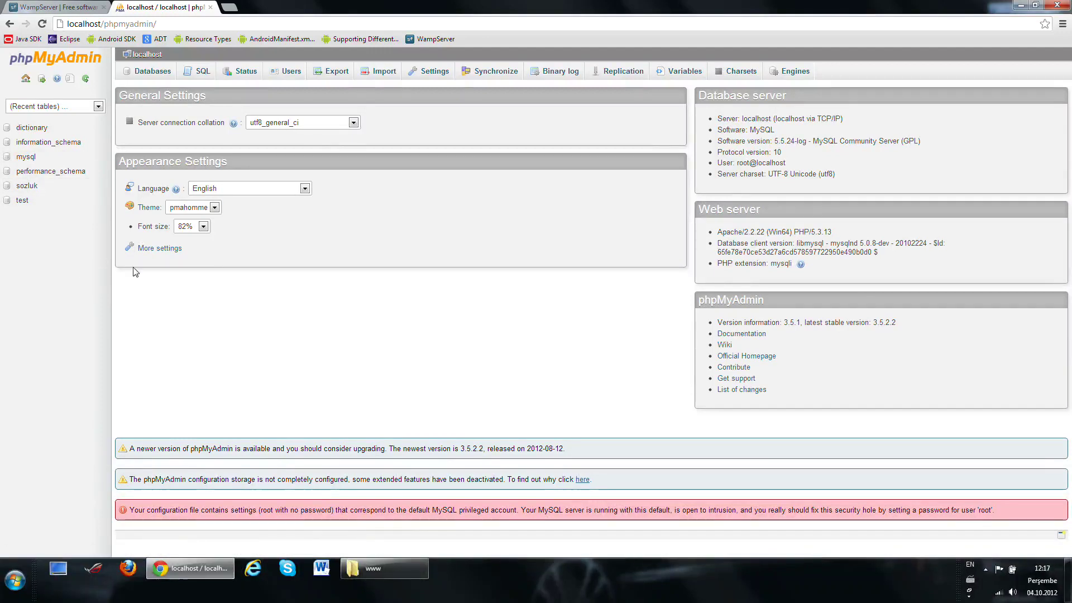
pyautogui.click(154, 69)
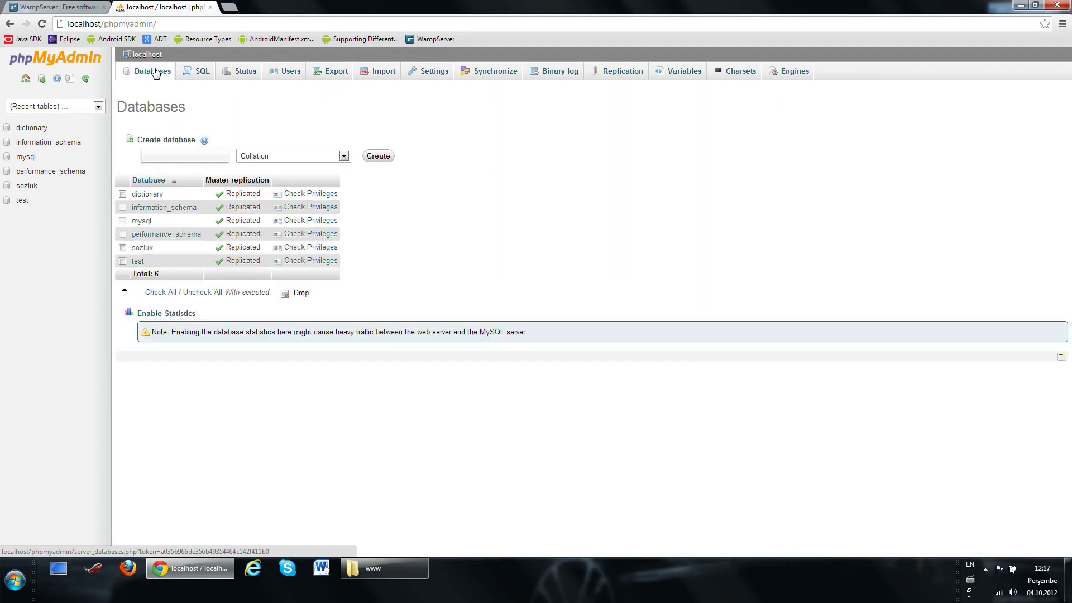
# Create a new database named kimnerede.
pyautogui.click(158, 156)
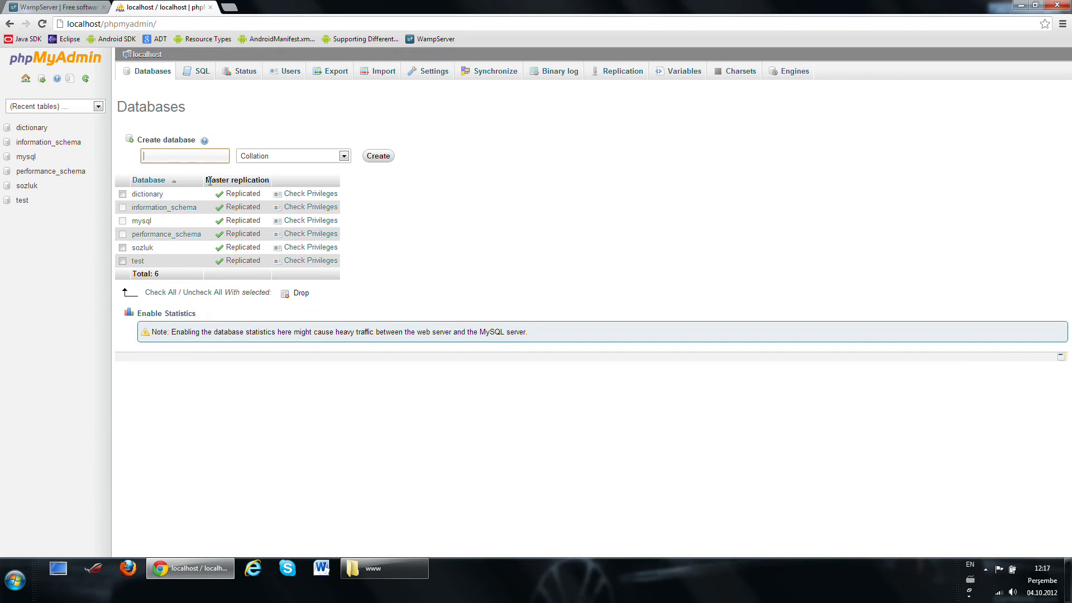
pyautogui.write('kimnerede')
pyautogui.click(375, 158)
pyautogui.click(378, 160)
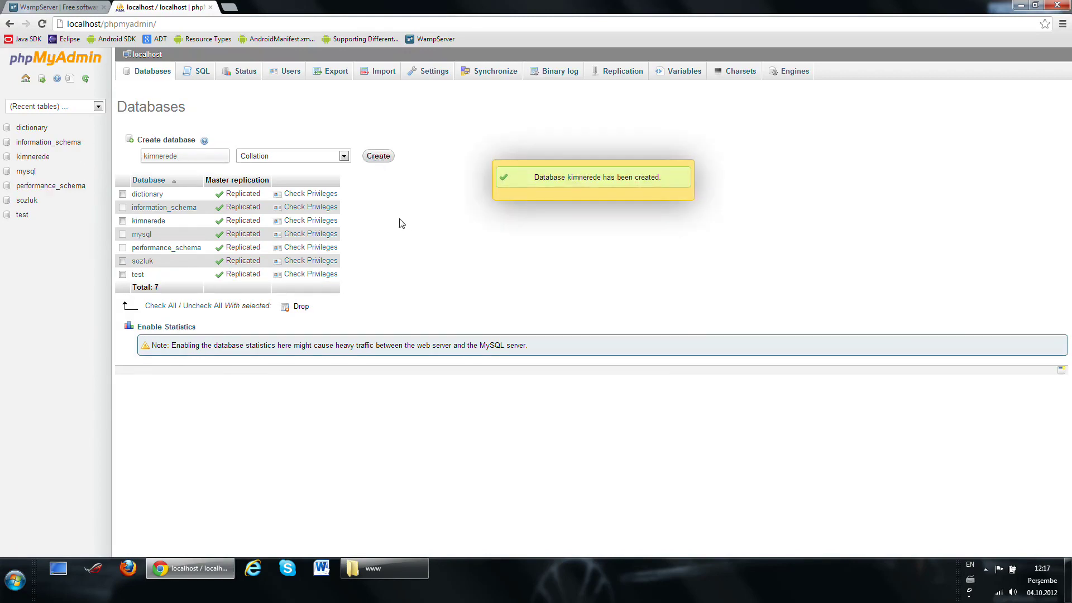
# Open the kimnerede database and check whether it contains any tables.
pyautogui.click(34, 158)
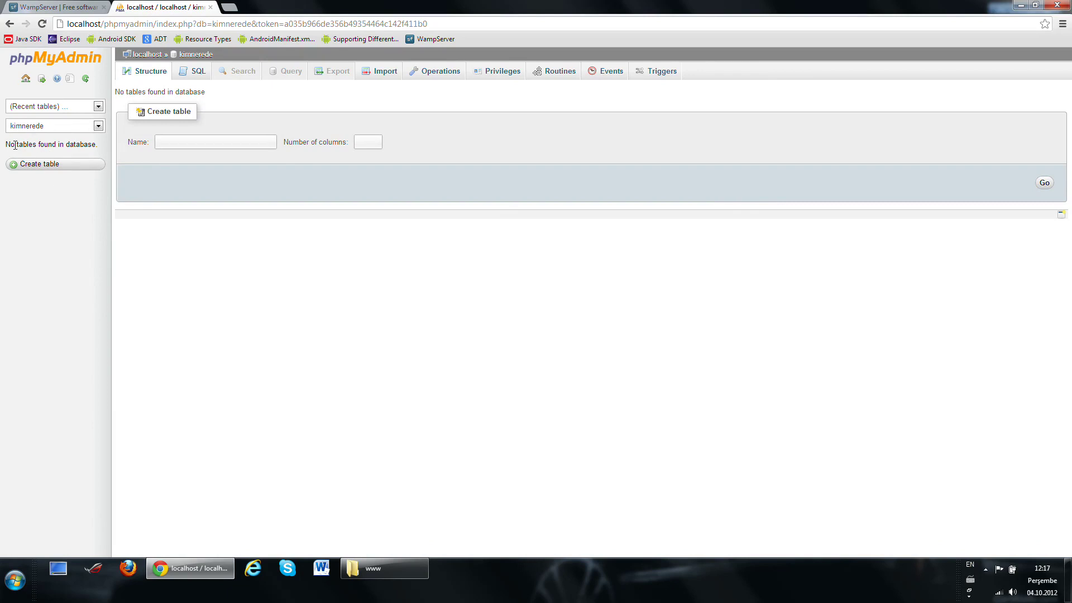
pyautogui.moveTo(5, 145); pyautogui.dragTo(88, 144)
pyautogui.click(85, 143)
# Show the desktop, open kimnerede.sql in Notepad++ and copy its entire contents.
pyautogui.click(1067, 581)
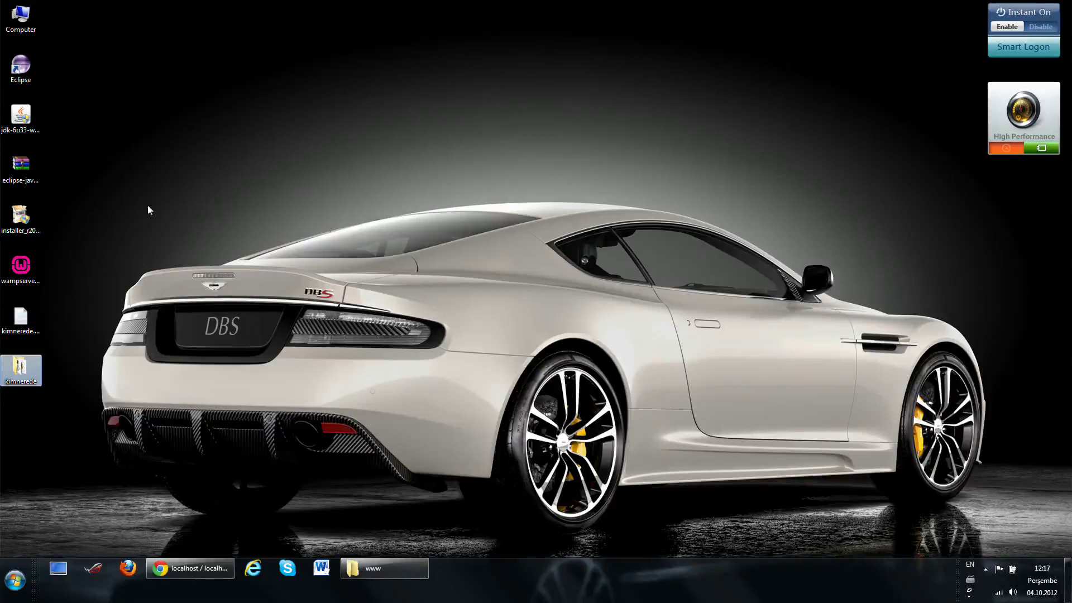
pyautogui.click(132, 279)
pyautogui.press('Up')
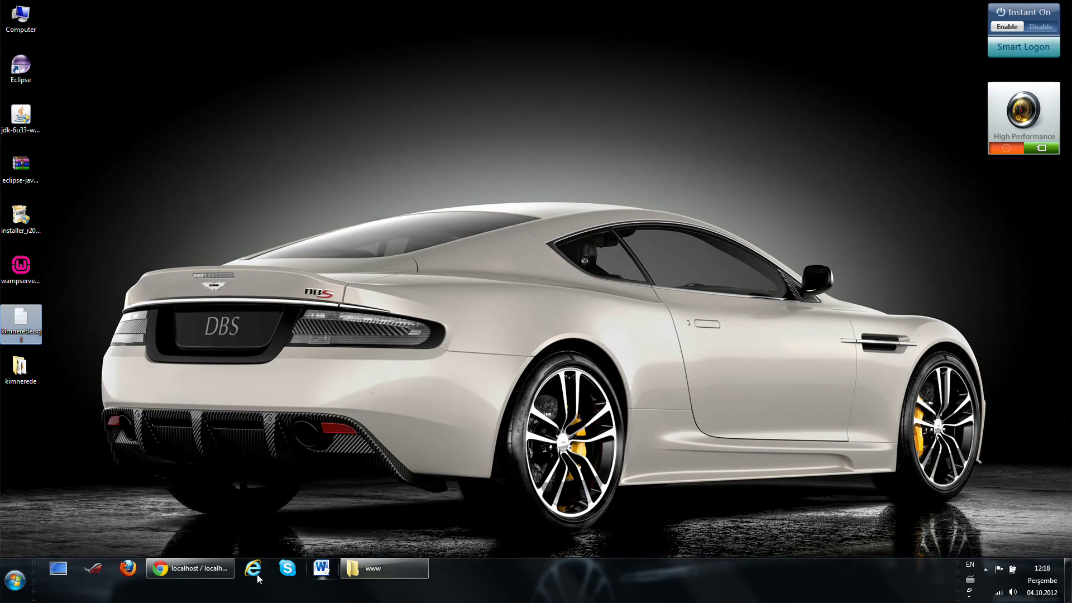
pyautogui.rightClick(34, 323)
pyautogui.click(118, 63)
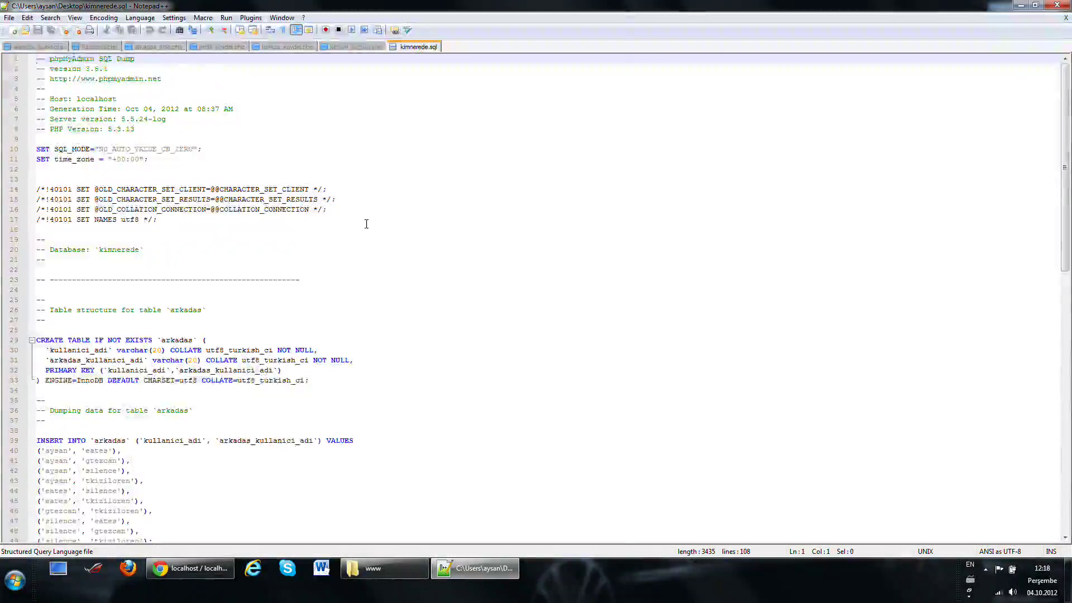
pyautogui.scroll(-3, 364, 228)
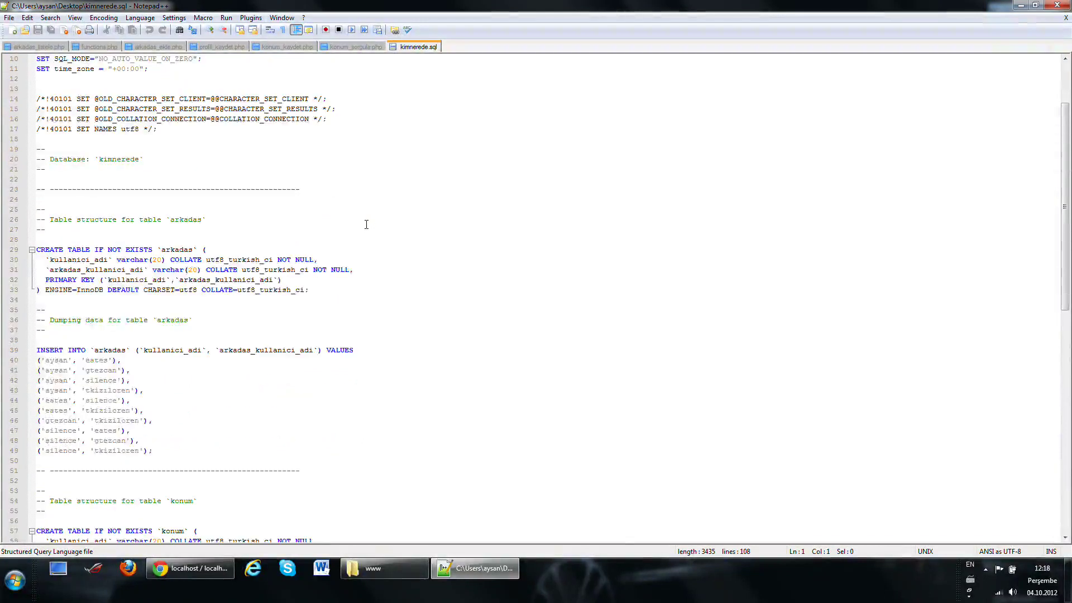
pyautogui.hotkey('ctrl', 'a')
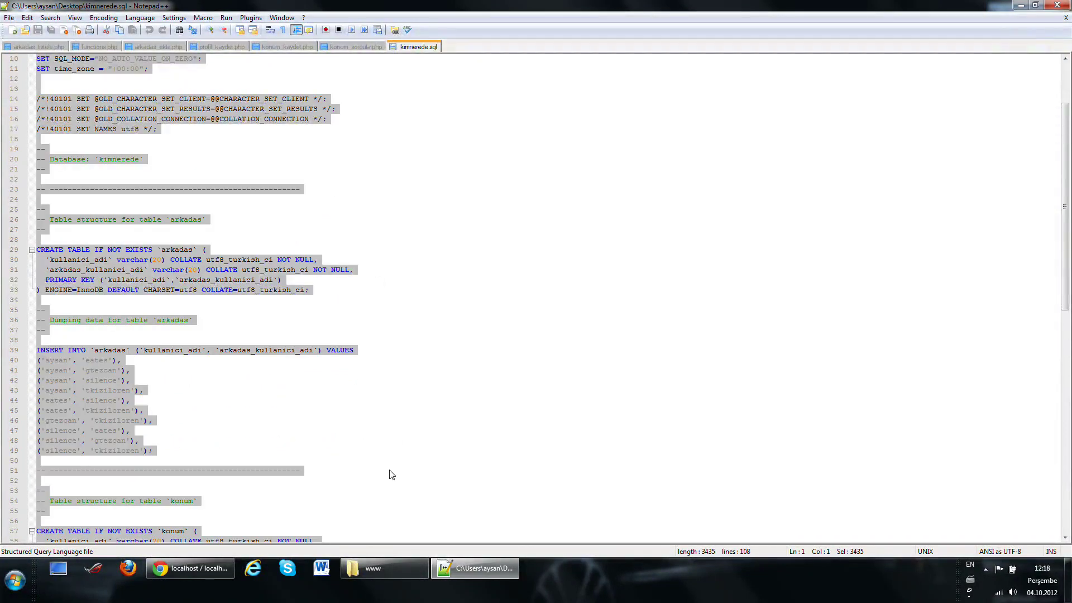
# Switch to Chrome, run the copied SQL dump as a query on the kimnerede database and look through the executed statements.
pyautogui.click(185, 568)
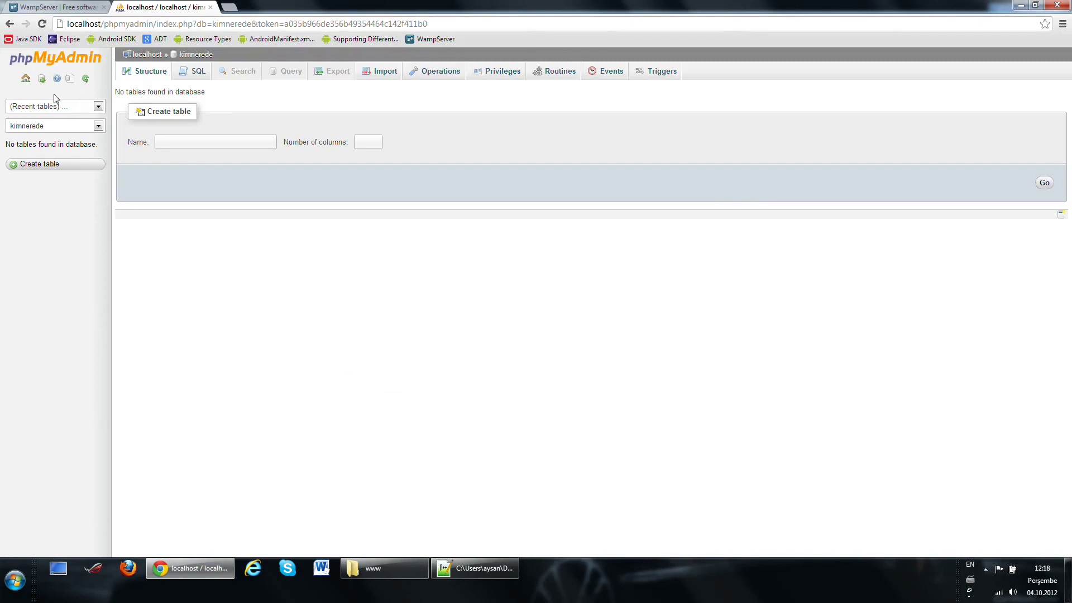
pyautogui.click(197, 74)
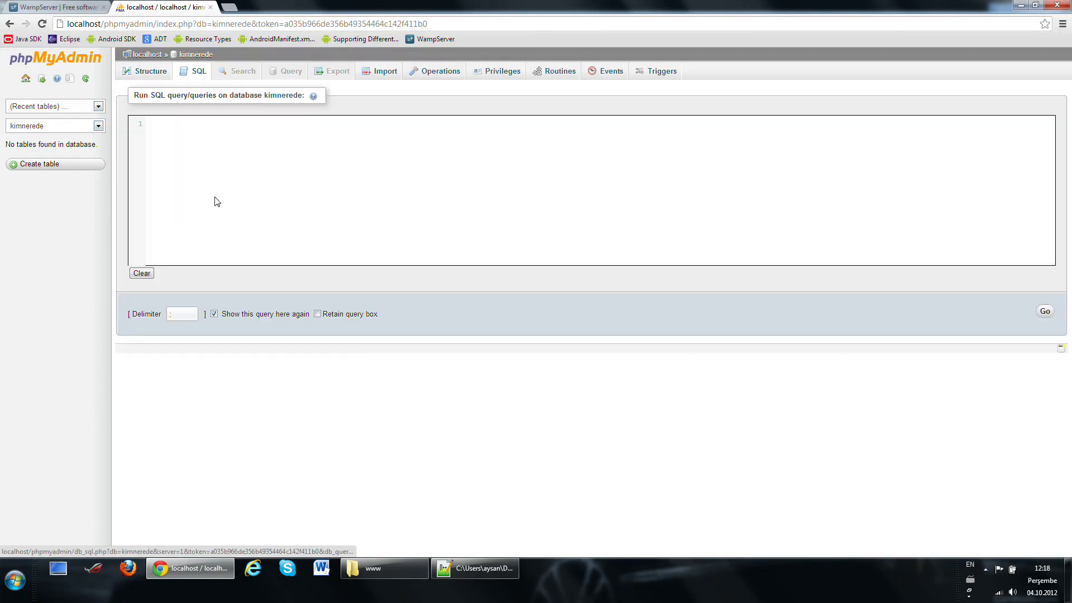
pyautogui.click(194, 146)
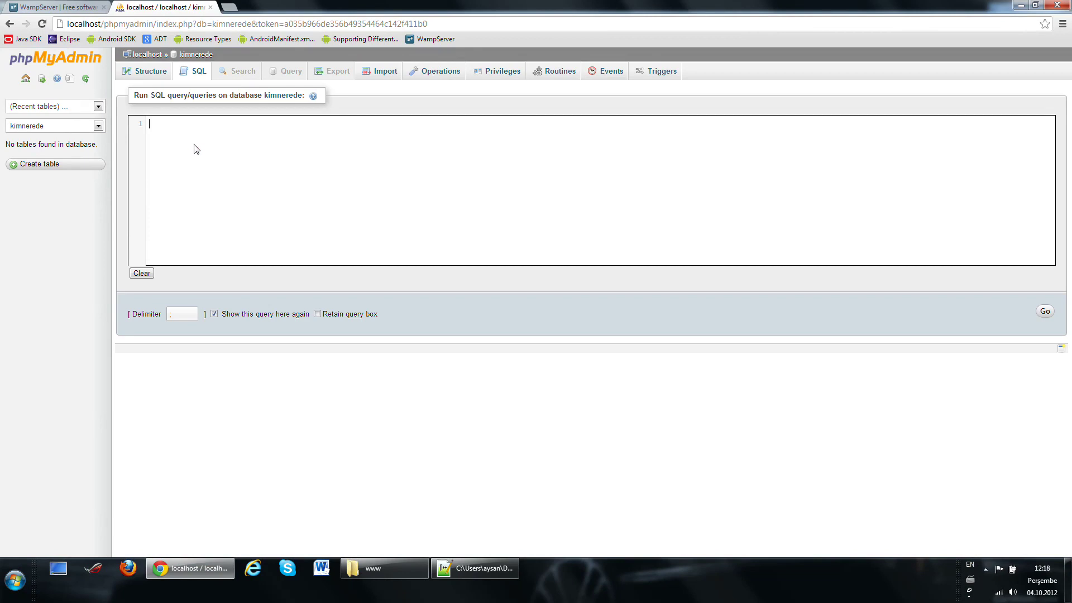
pyautogui.hotkey('ctrl', 'v')
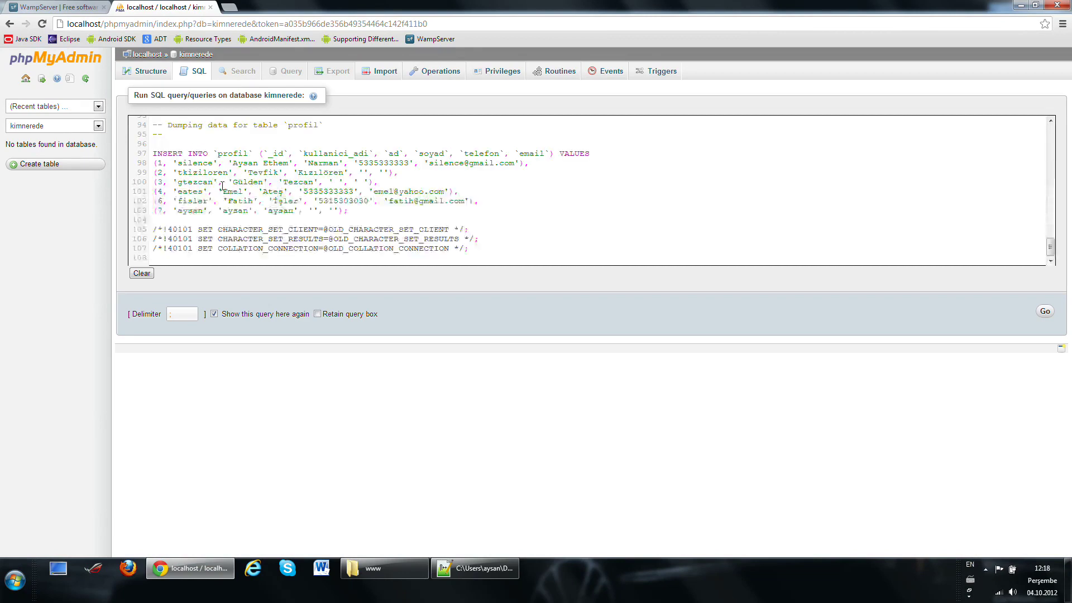
pyautogui.scroll(15, 223, 187)
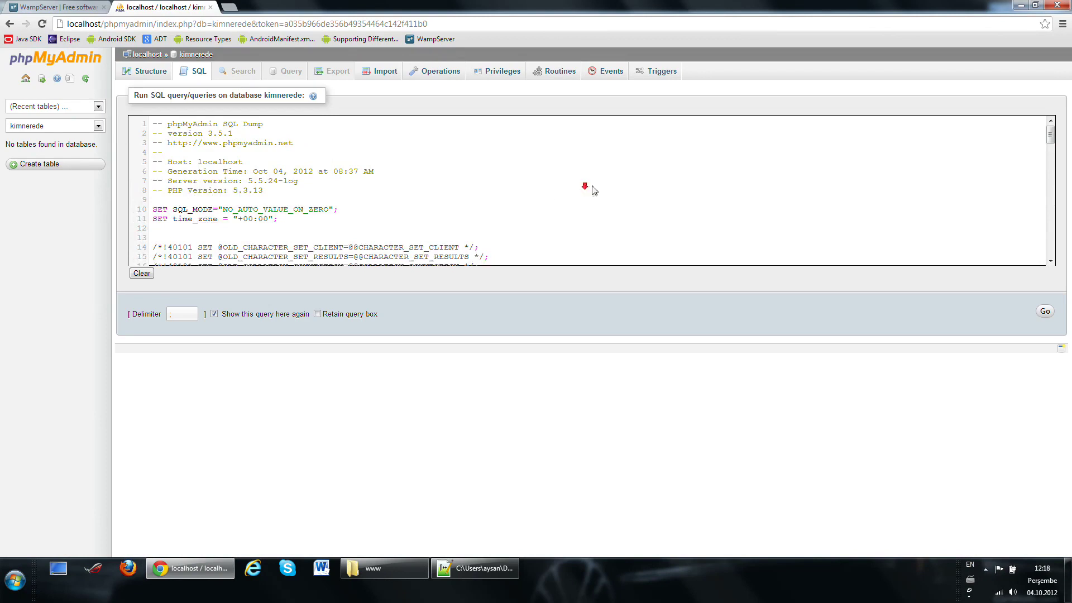
pyautogui.scroll(-20, 586, 187)
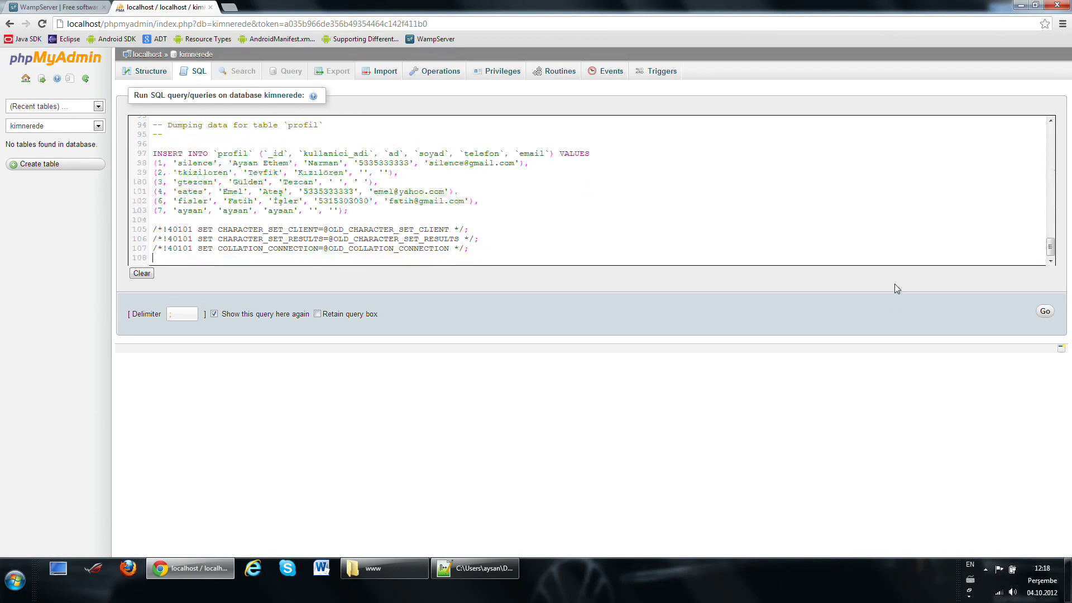
pyautogui.click(1046, 313)
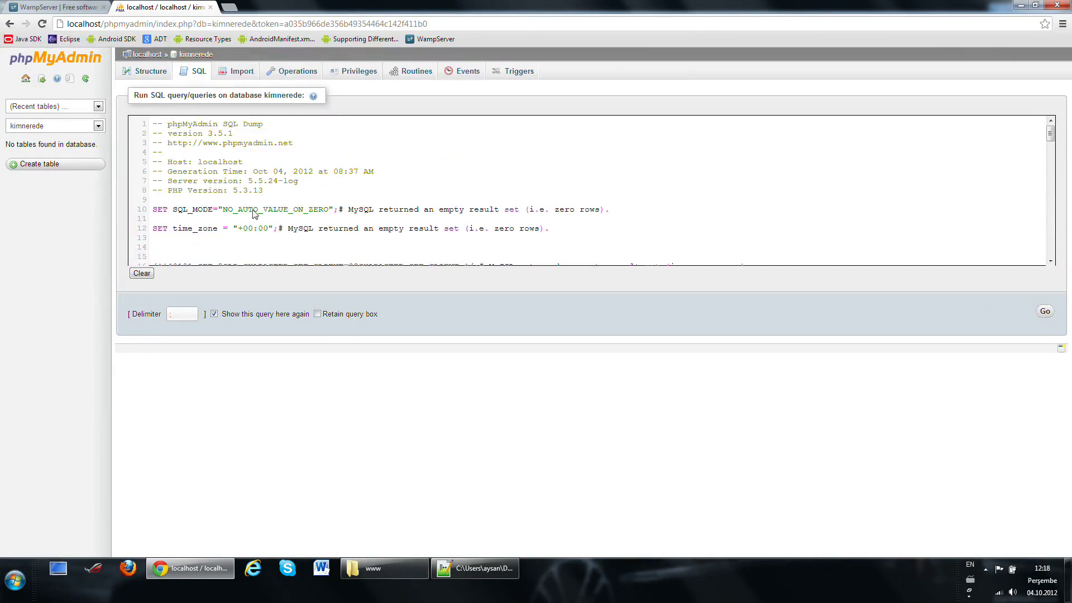
pyautogui.click(332, 193)
pyautogui.scroll(-18, 335, 193)
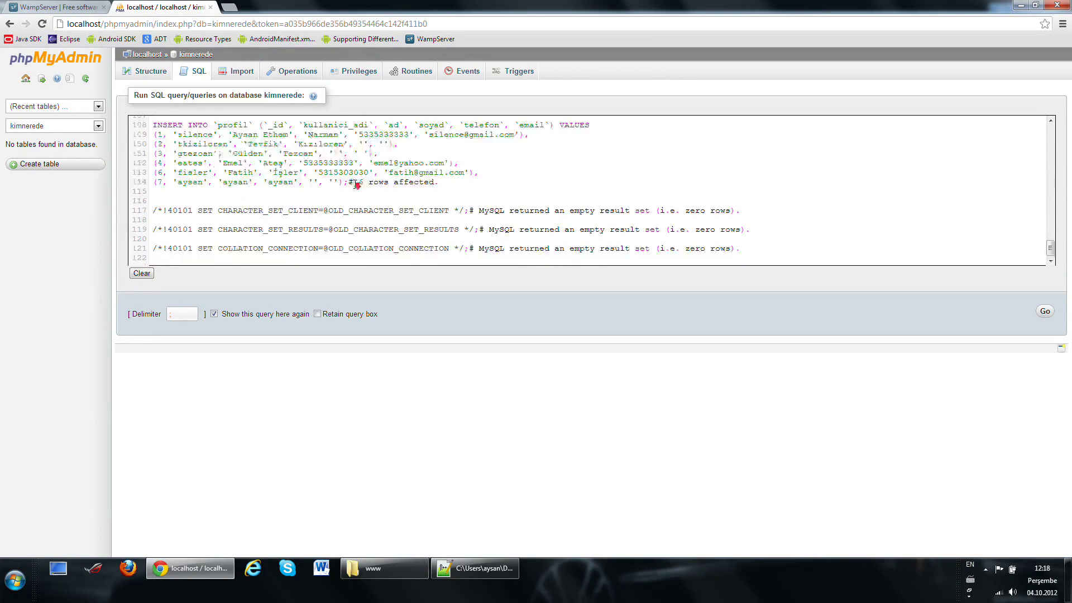
pyautogui.scroll(18, 359, 193)
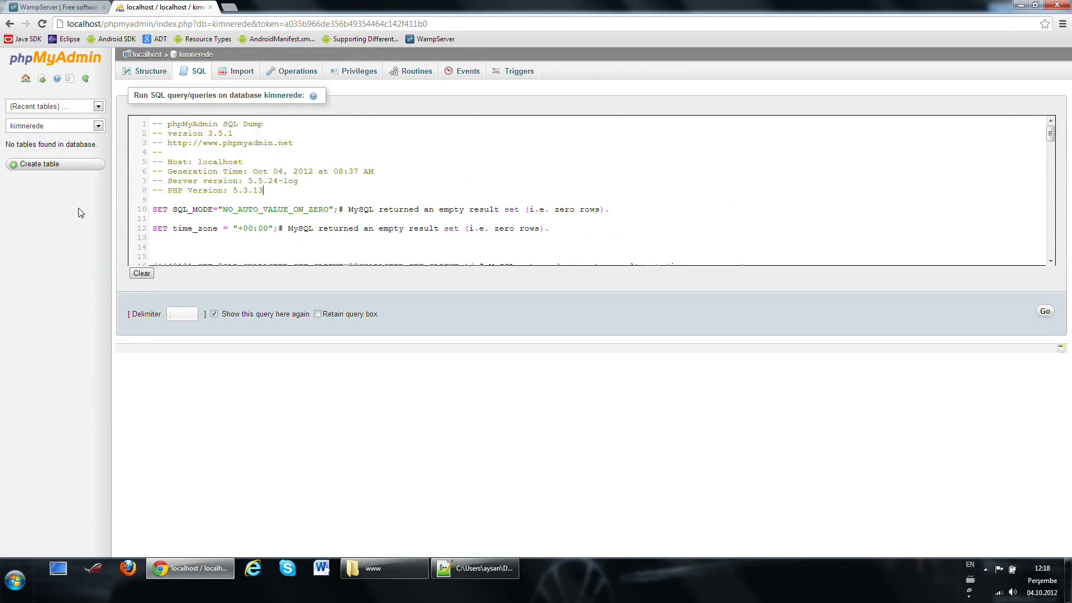
# Reopen the kimnerede database from the phpMyAdmin home page and examine the arkadas table's rows and structure.
pyautogui.click(43, 61)
pyautogui.click(33, 159)
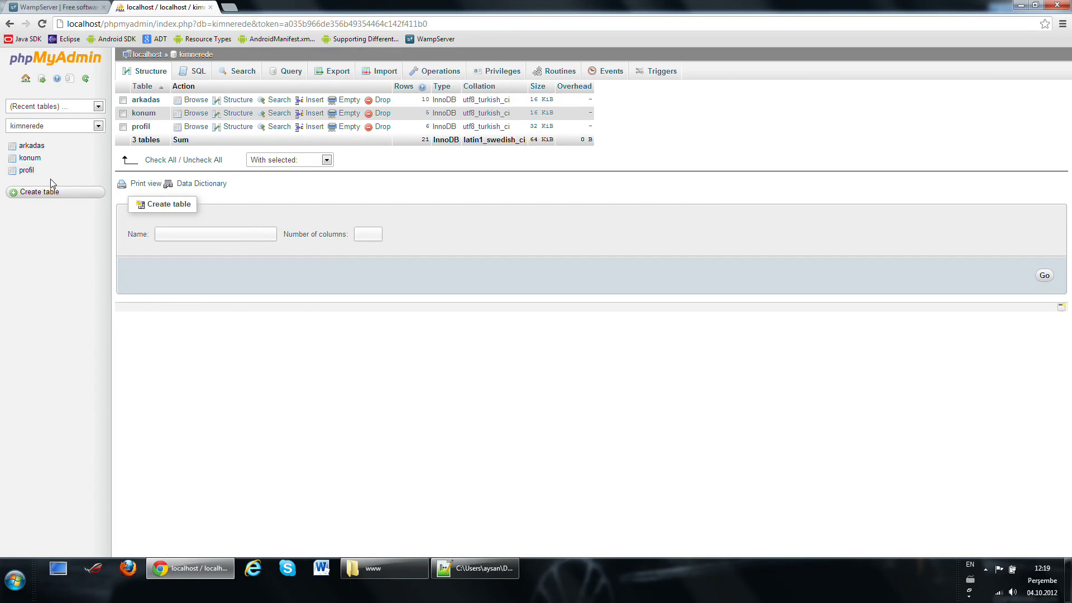
pyautogui.click(32, 146)
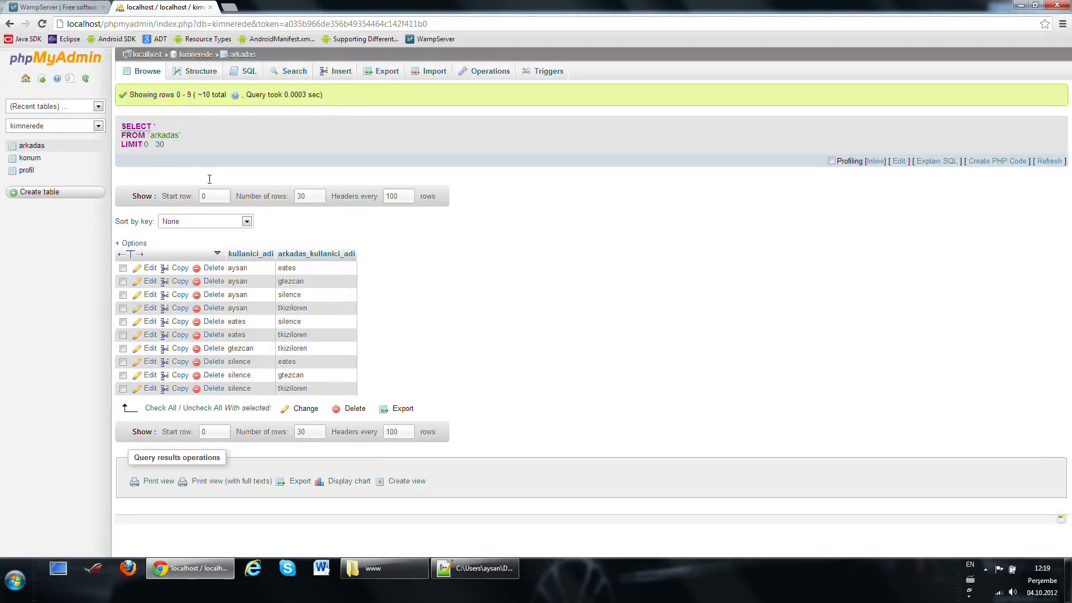
pyautogui.click(201, 74)
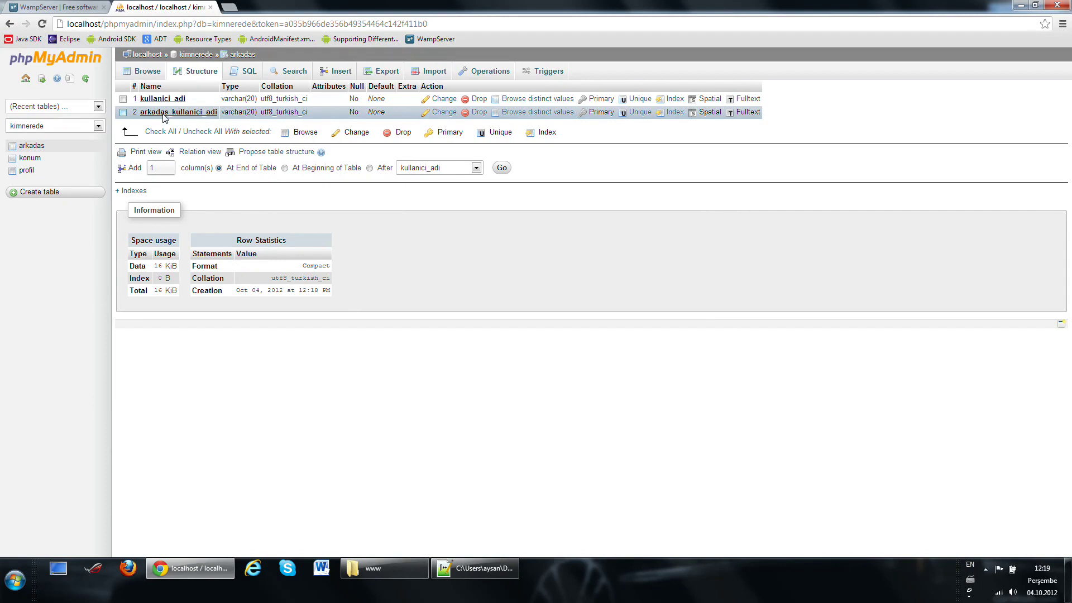
# Look through the arkadas table's rows, and examine the konum table's rows and column structure.
pyautogui.click(31, 145)
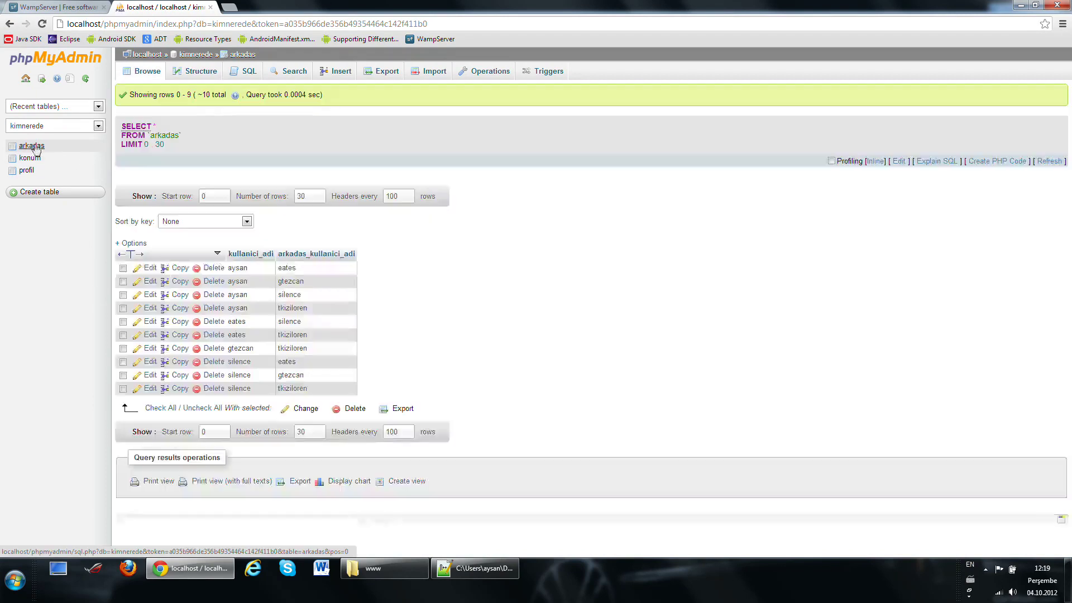
pyautogui.doubleClick(237, 268)
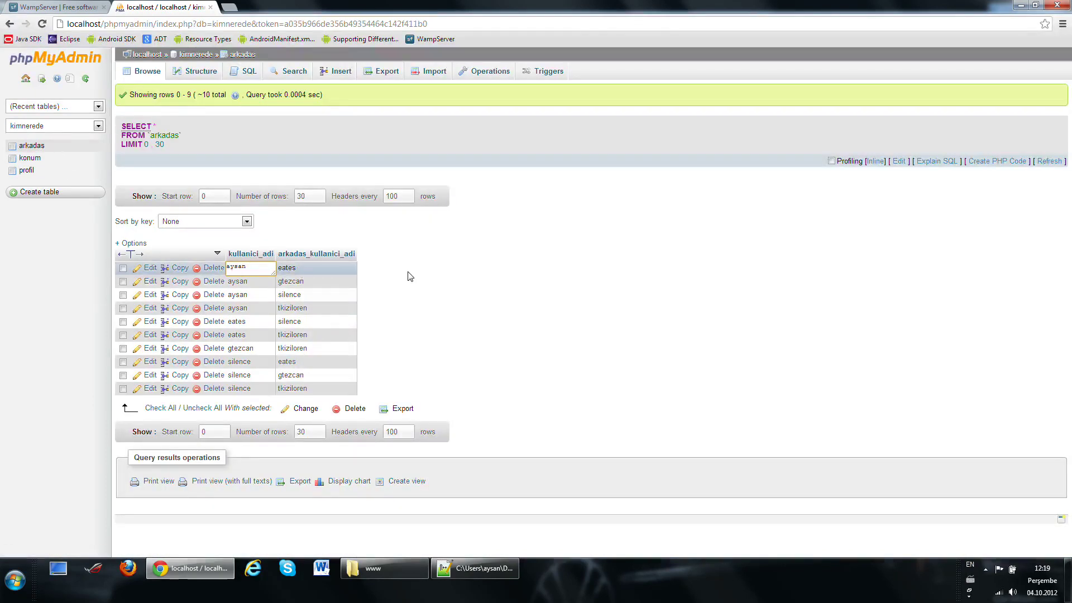
pyautogui.click(434, 274)
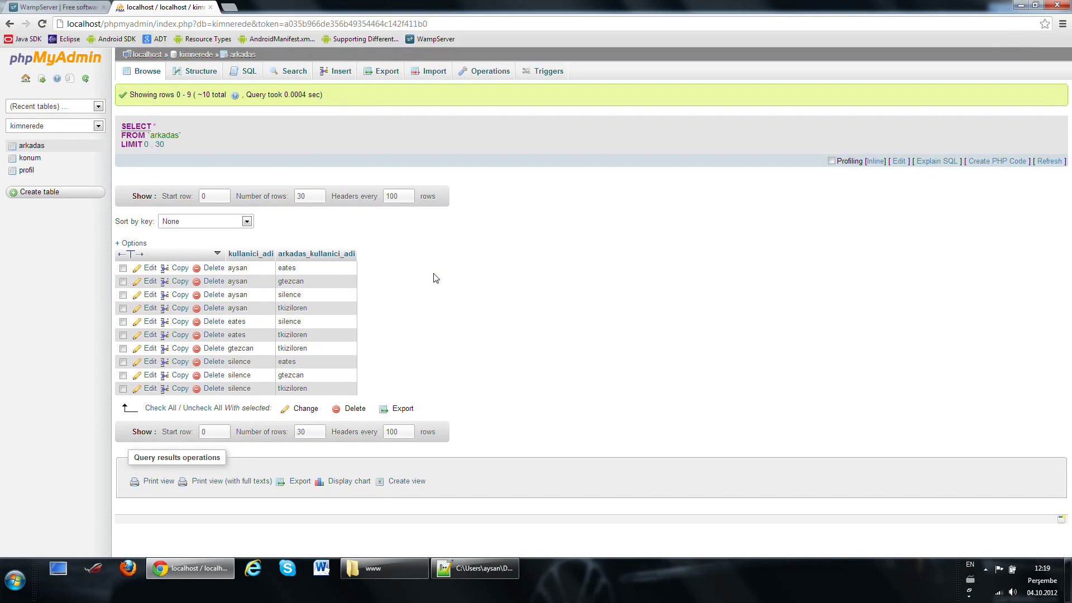
pyautogui.click(26, 159)
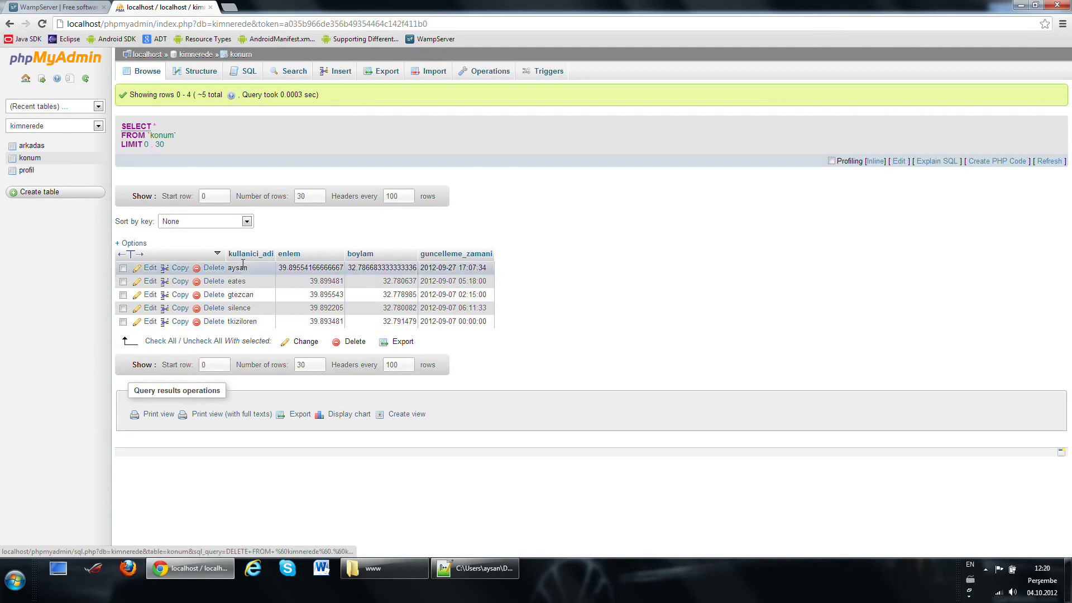
pyautogui.click(206, 78)
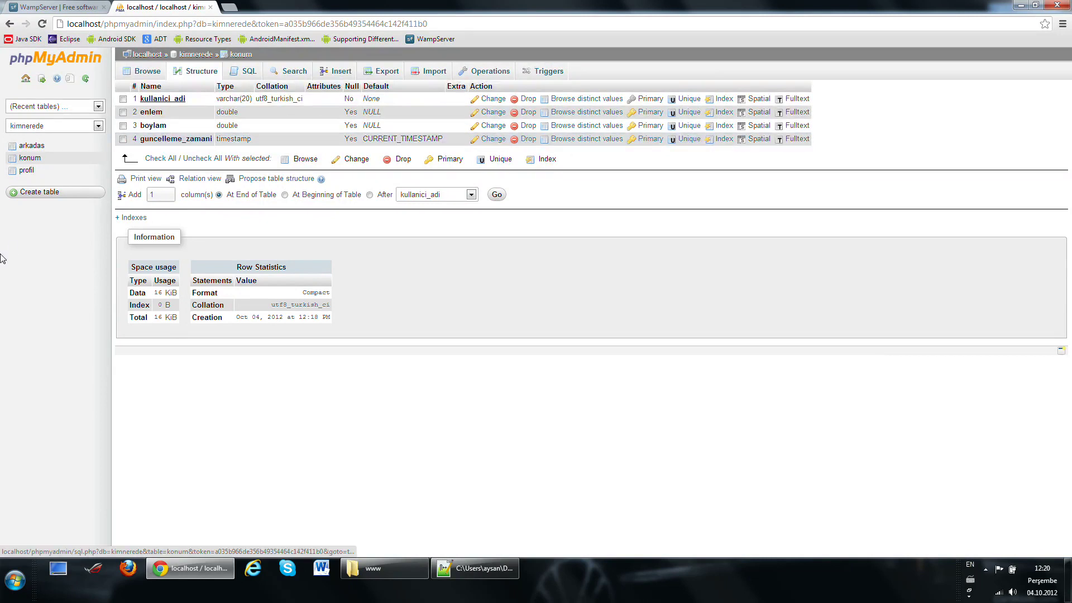
# Examine the profil table's rows and column structure, and browse the rows of arkadas, konum and profil once more.
pyautogui.click(28, 171)
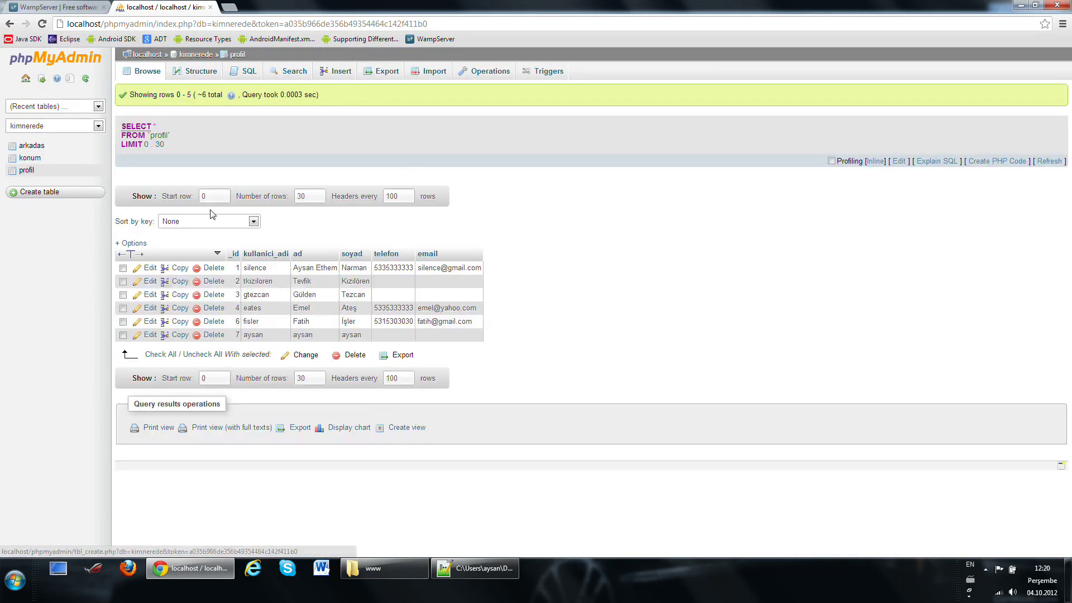
pyautogui.click(200, 73)
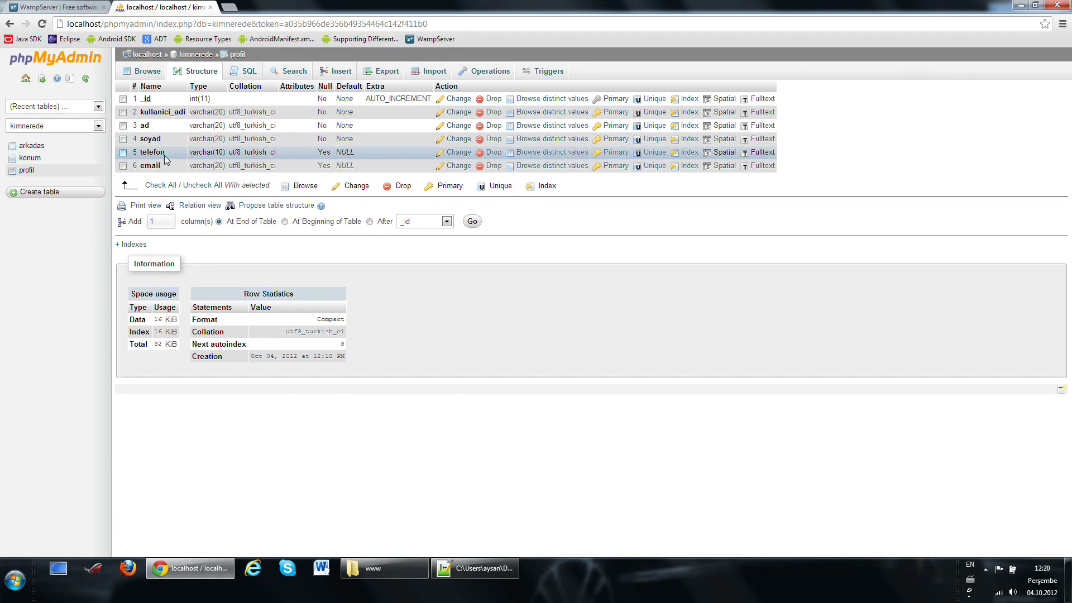
pyautogui.click(28, 172)
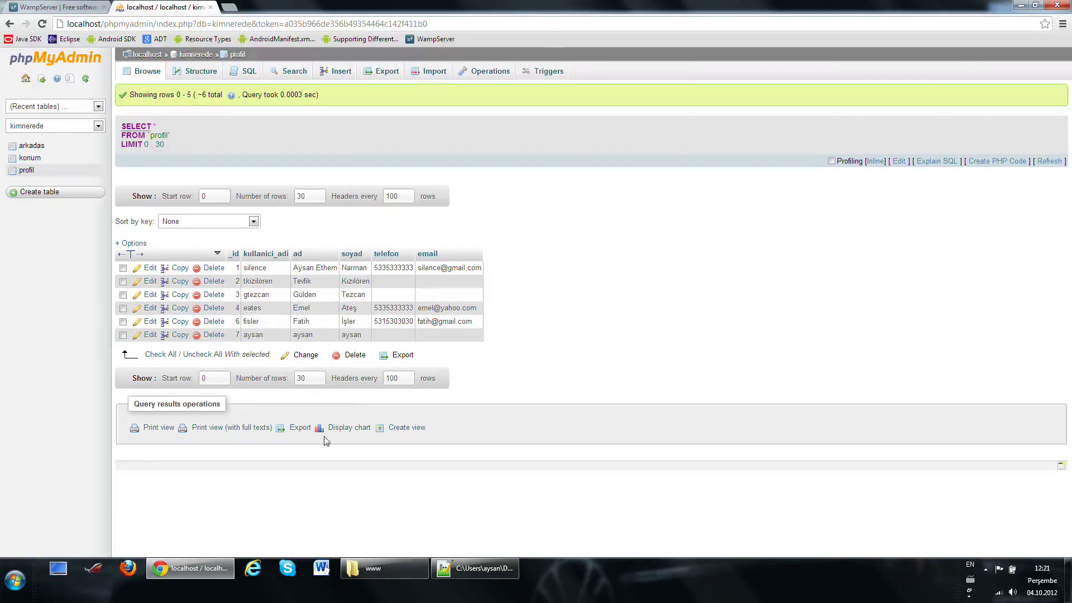
pyautogui.click(31, 145)
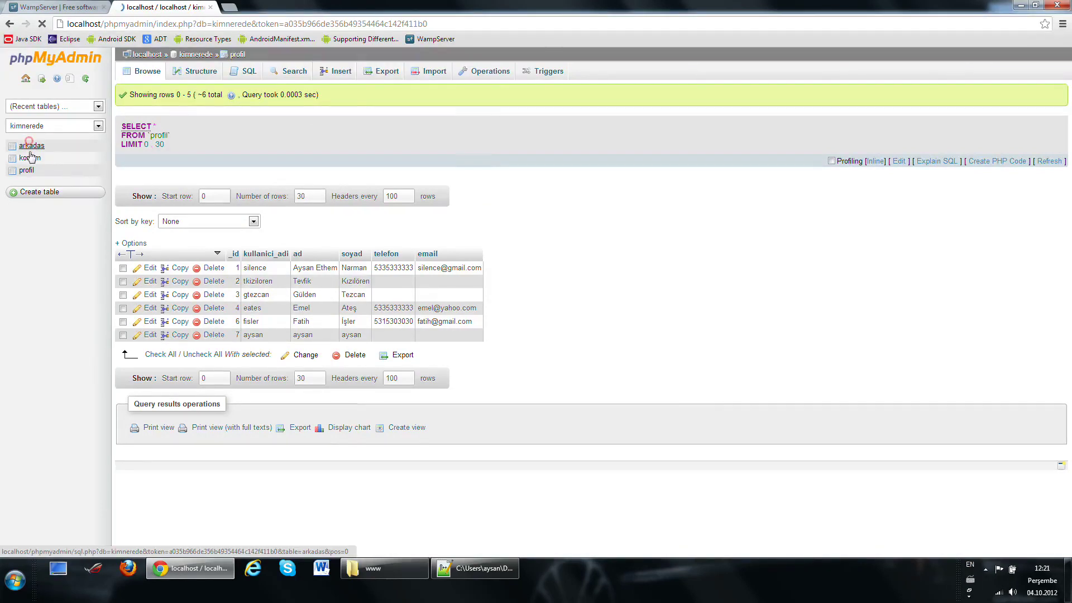
pyautogui.click(29, 158)
pyautogui.click(27, 170)
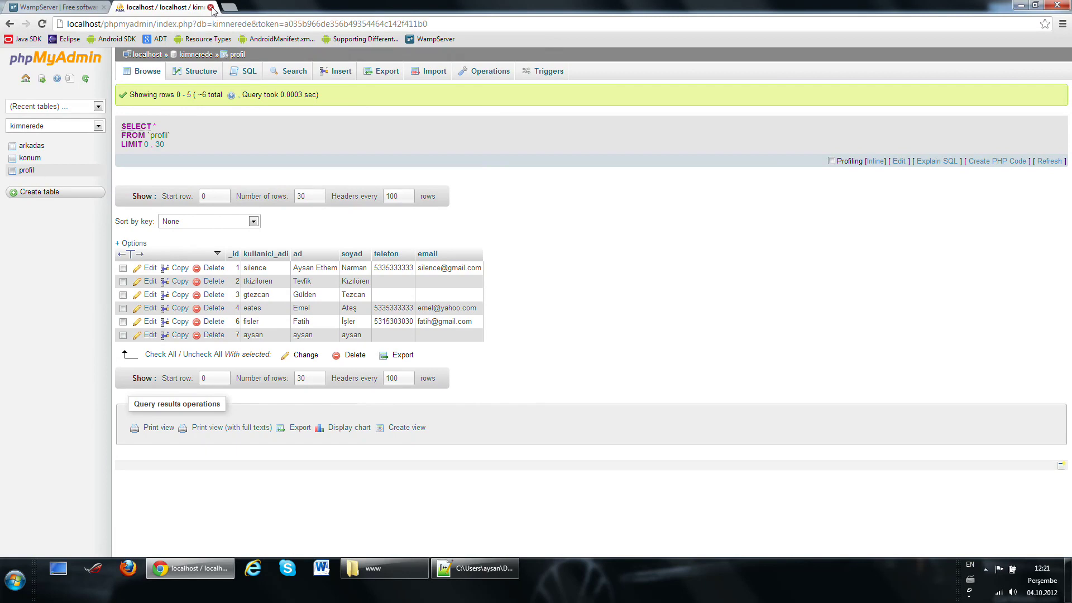
# Switch to the www folder in Explorer and open kimnerede\functions.php in Notepad++ at the beginning of the file.
pyautogui.click(382, 566)
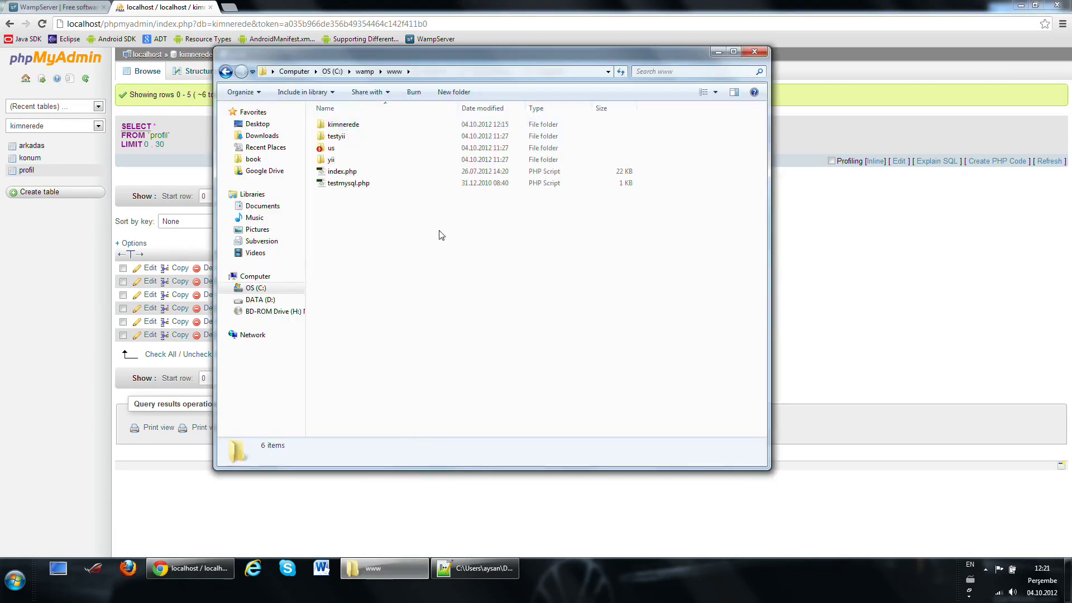
pyautogui.doubleClick(346, 124)
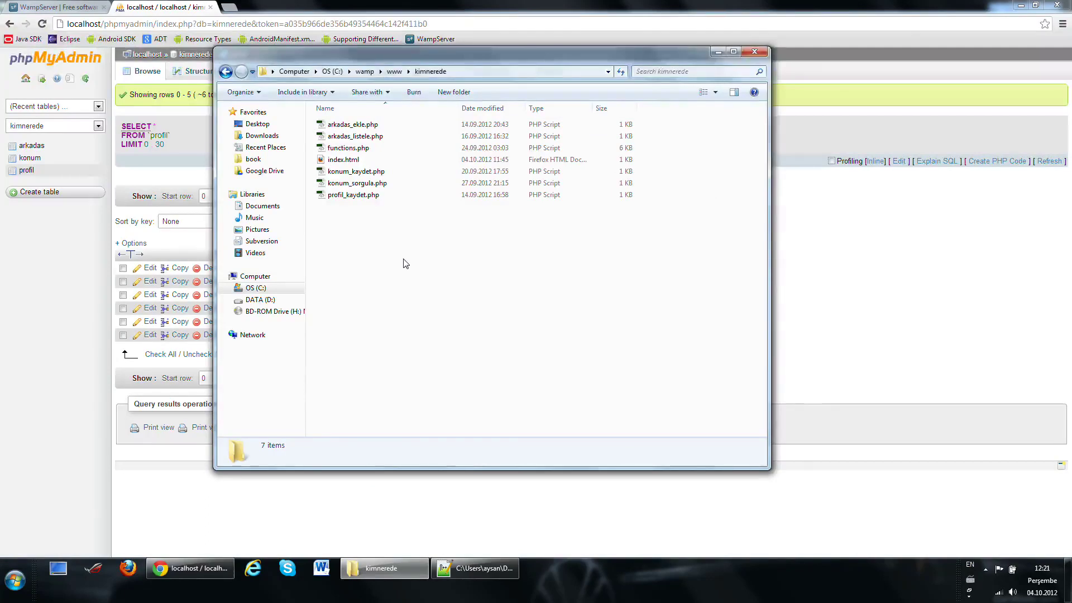
pyautogui.rightClick(350, 148)
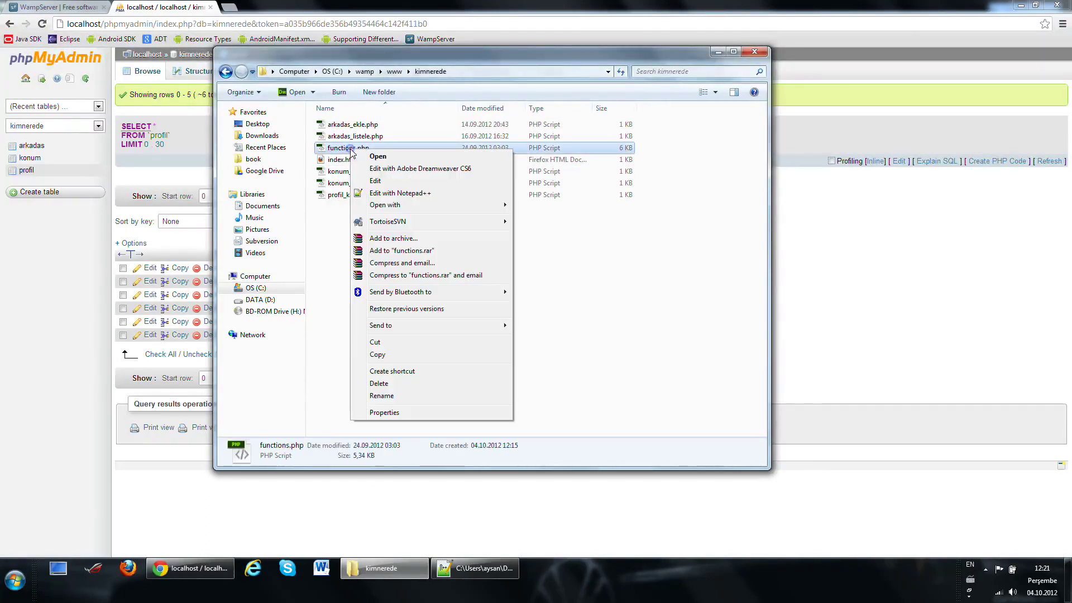
pyautogui.click(416, 193)
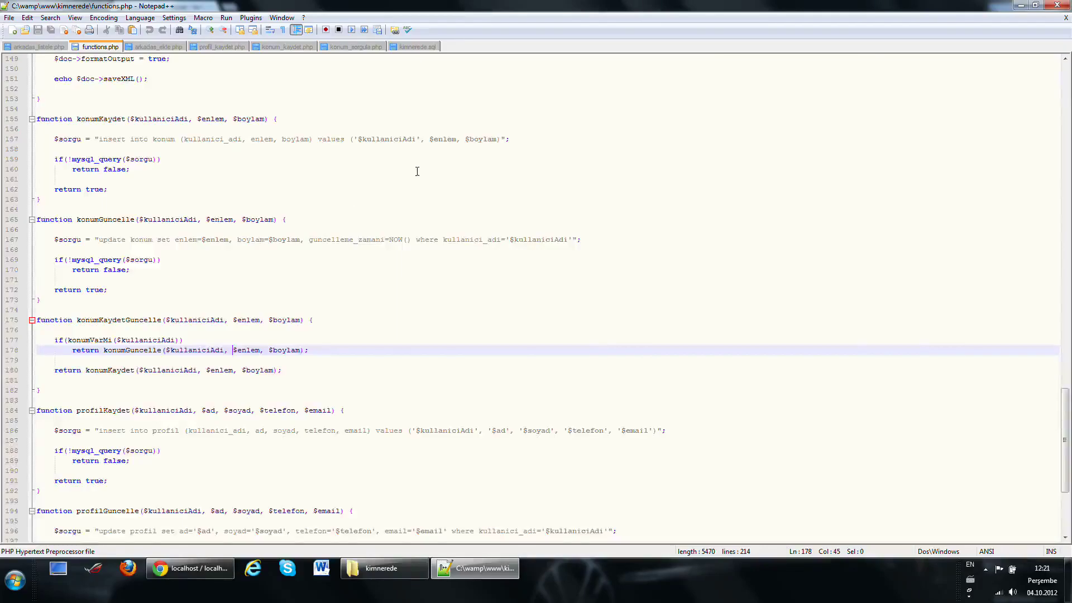
pyautogui.scroll(20, 330, 115)
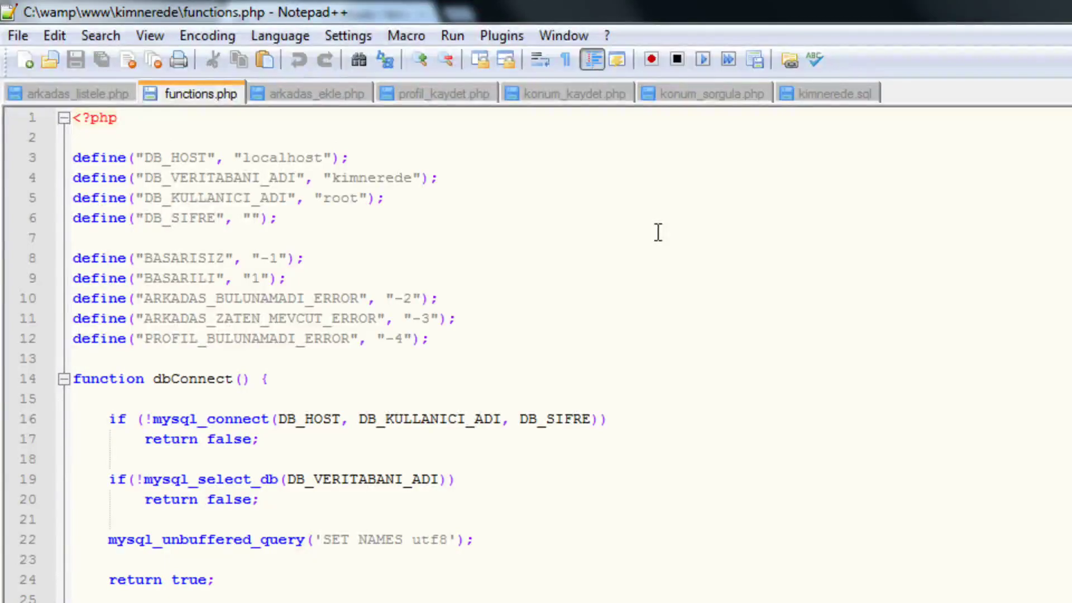
# Examine the DB_HOST, DB_VERITABANI_ADI, DB_KULLANICI_ADI and DB_SIFRE connection constants in functions.php.
pyautogui.click(477, 174)
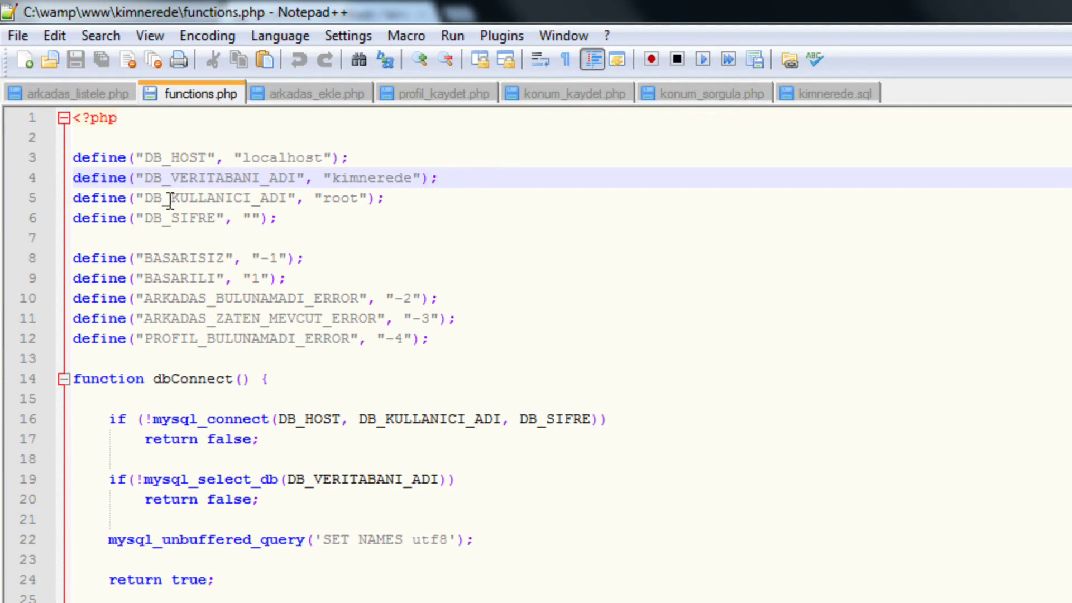
pyautogui.click(247, 218)
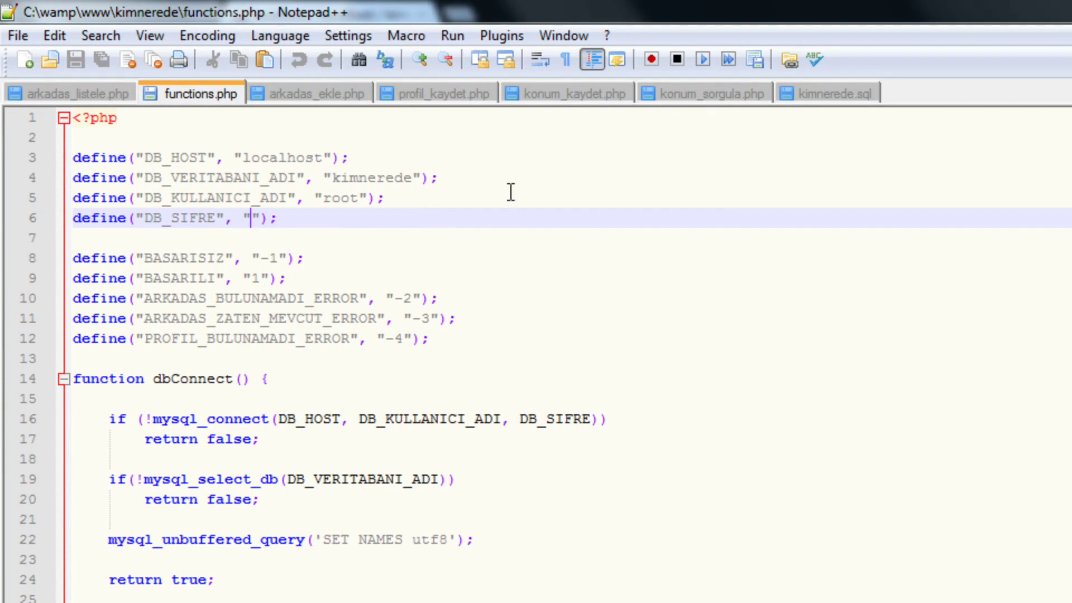
pyautogui.click(518, 174)
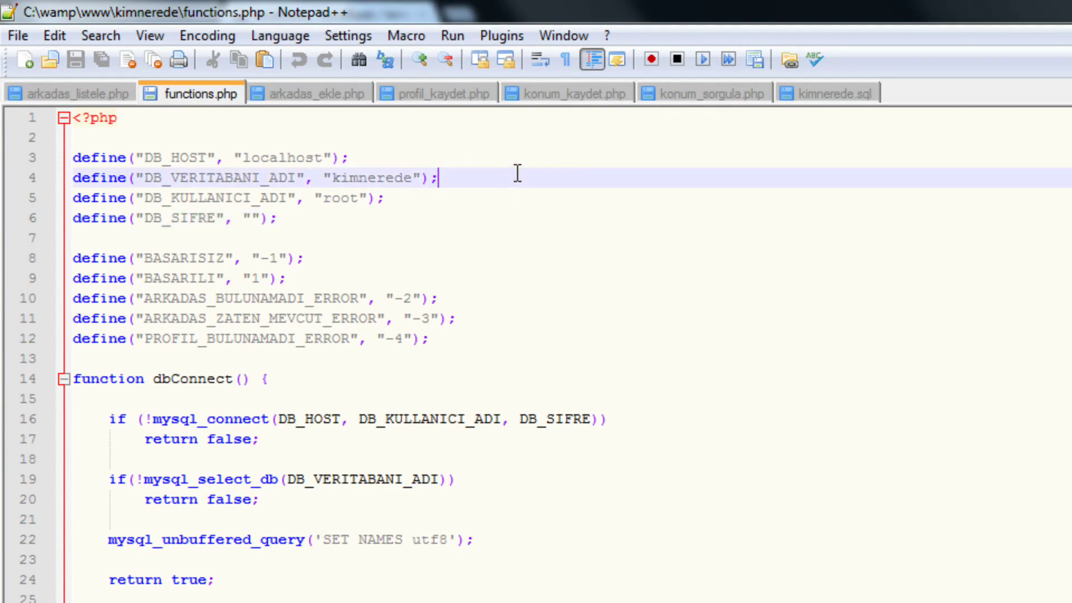
pyautogui.click(235, 178)
pyautogui.click(373, 174)
pyautogui.click(242, 196)
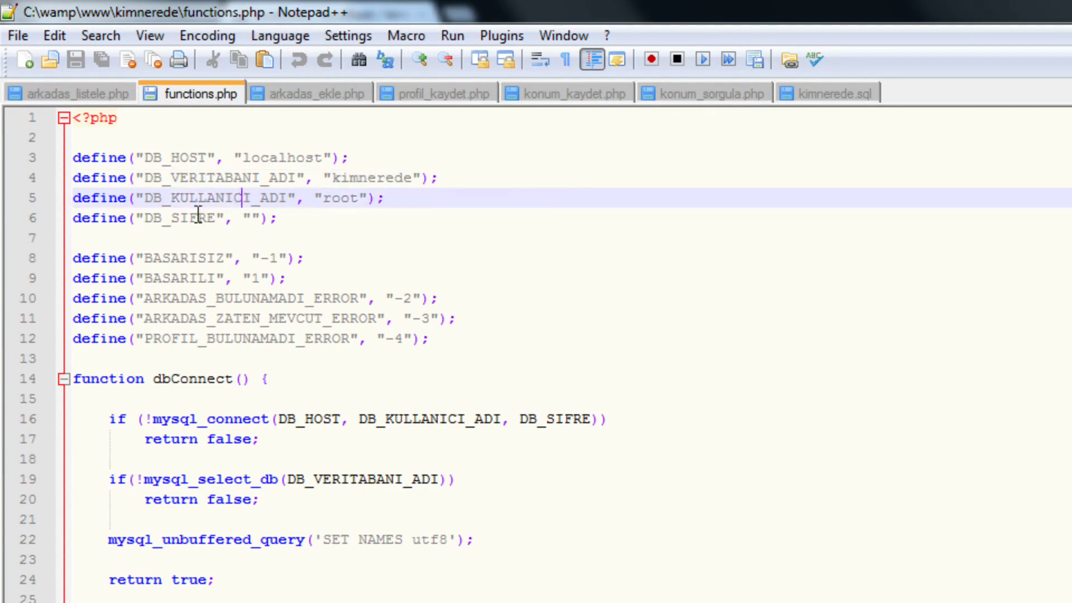
pyautogui.click(198, 214)
pyautogui.click(323, 215)
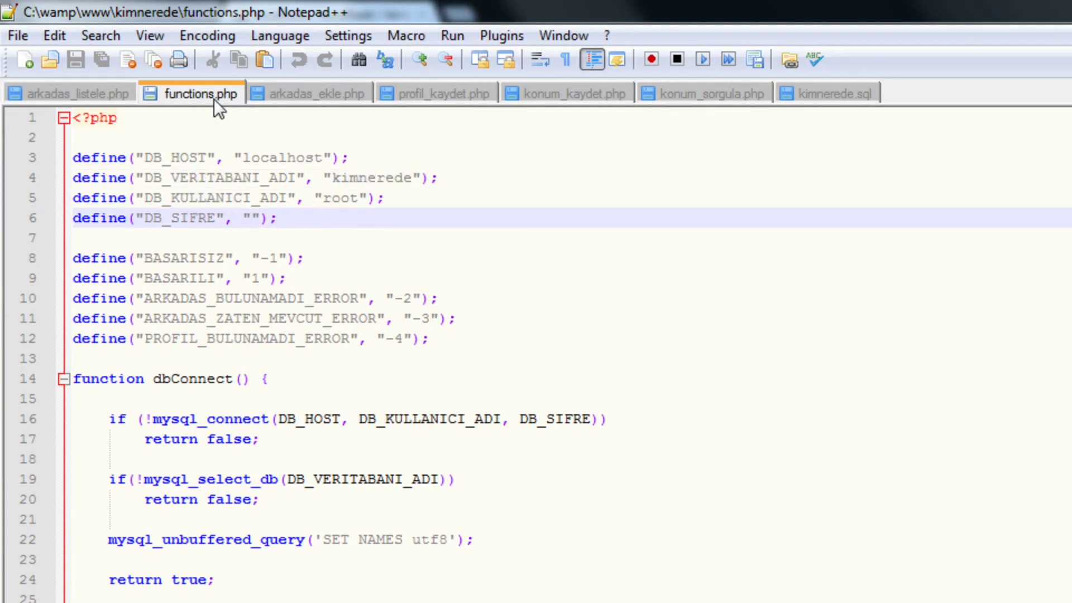
# Check where functions.php sits in the kimnerede folder, minimize Notepad++ and return to phpMyAdmin in Chrome.
pyautogui.hotkey('alt', 'Tab')
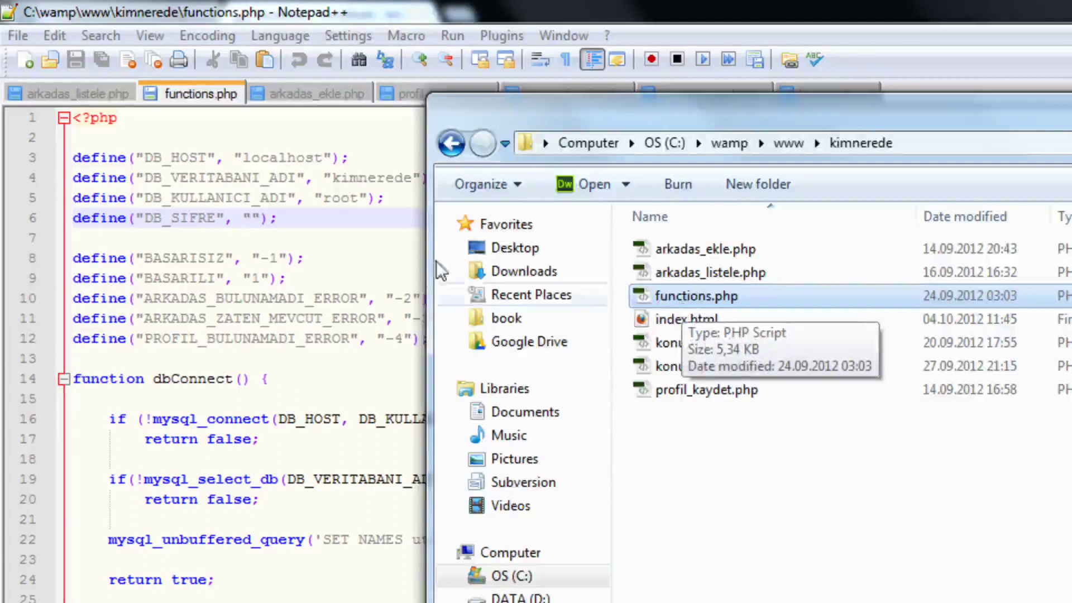
pyautogui.click(244, 216)
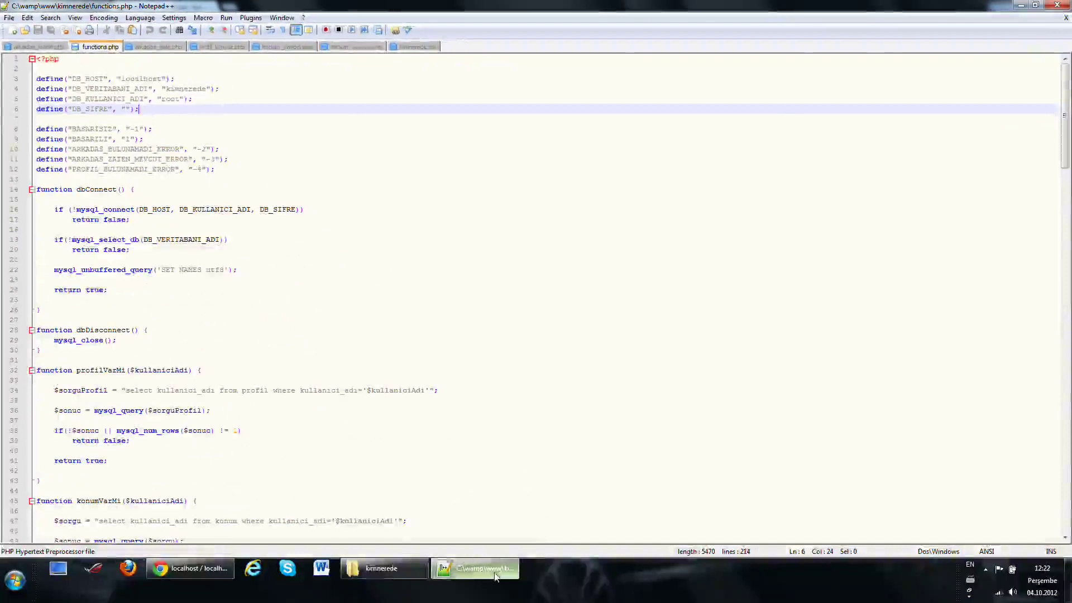
pyautogui.click(495, 575)
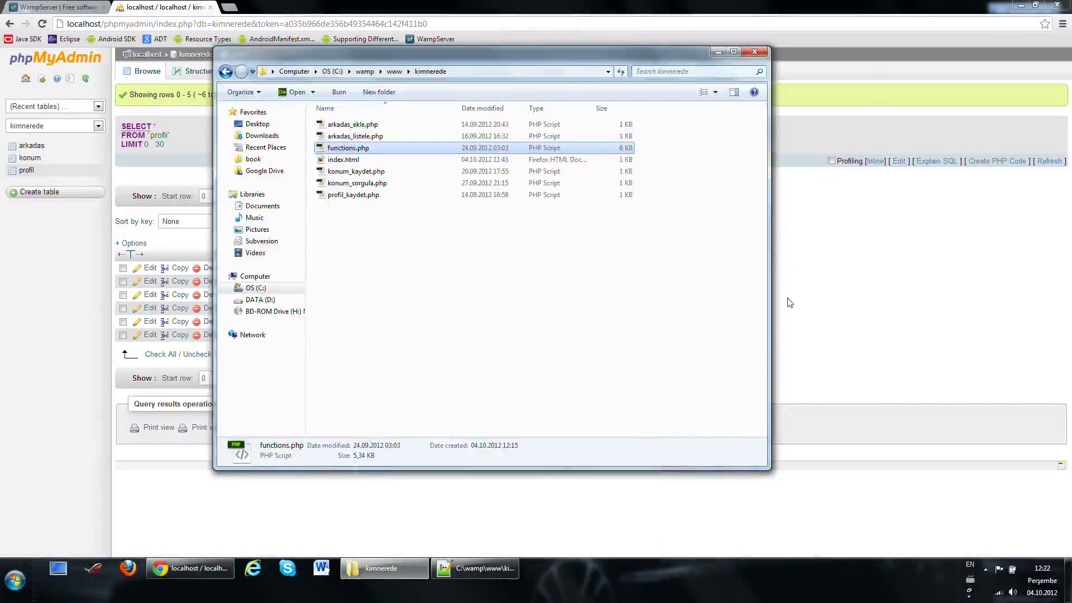
pyautogui.click(885, 263)
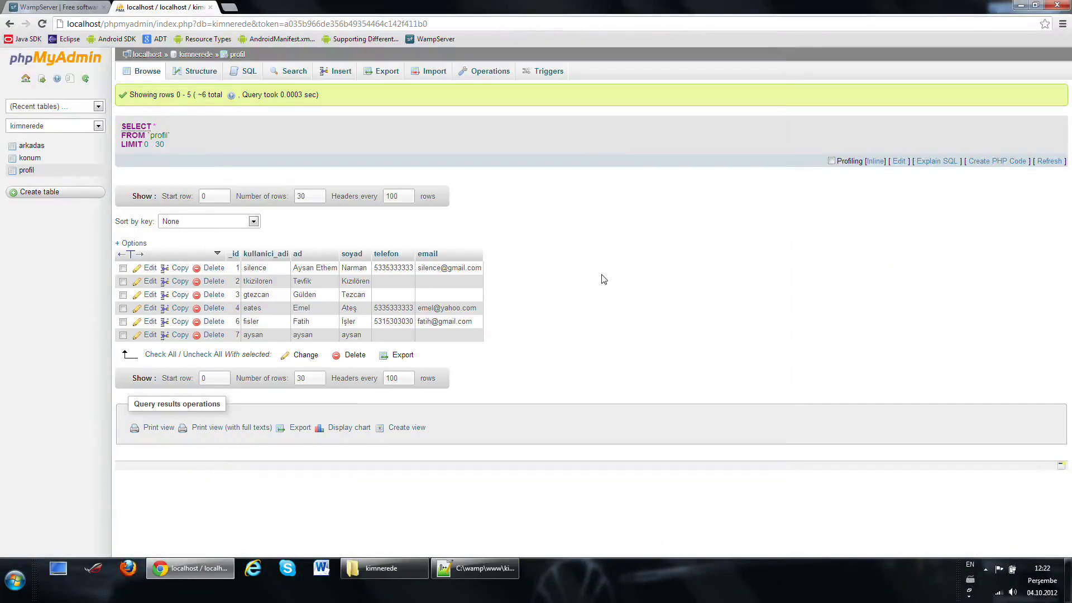